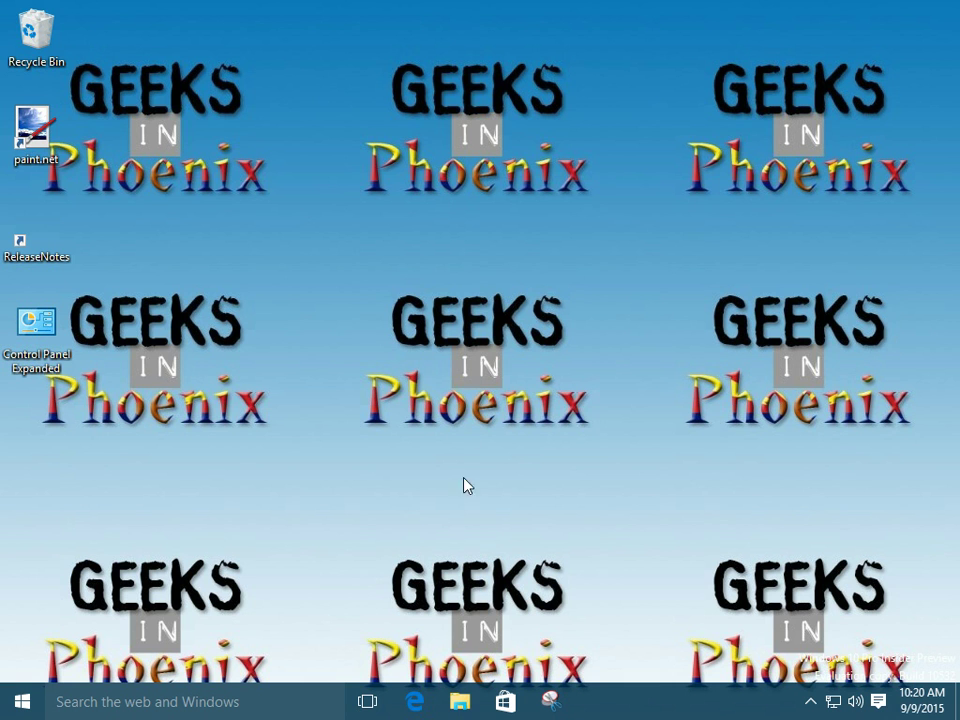
Step: Check the Local Disk (C:) properties in File Explorer, then close it without changes
{"action": "left_click", "coordinate": [463, 710]}
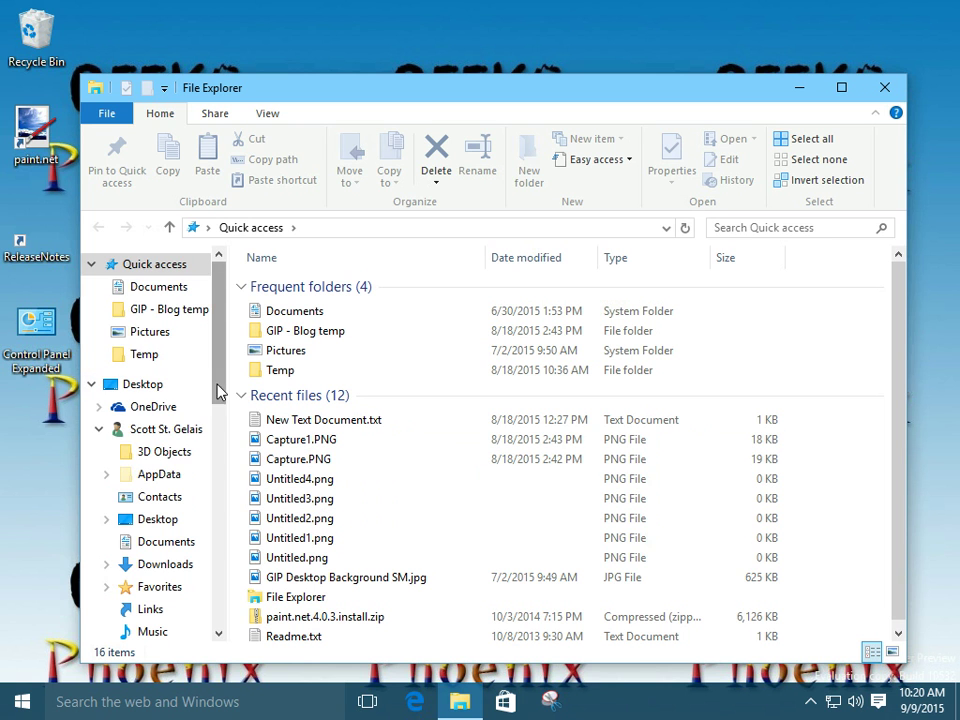
{"action": "left_click_drag", "start_coordinate": [216, 390], "coordinate": [218, 538]}
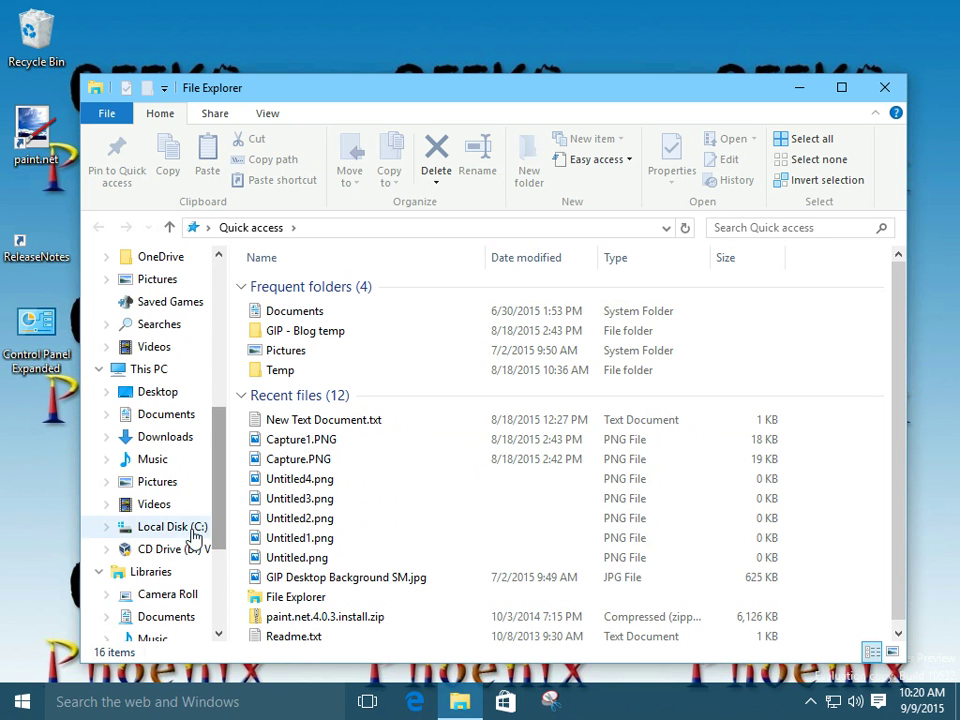
{"action": "right_click", "coordinate": [181, 536]}
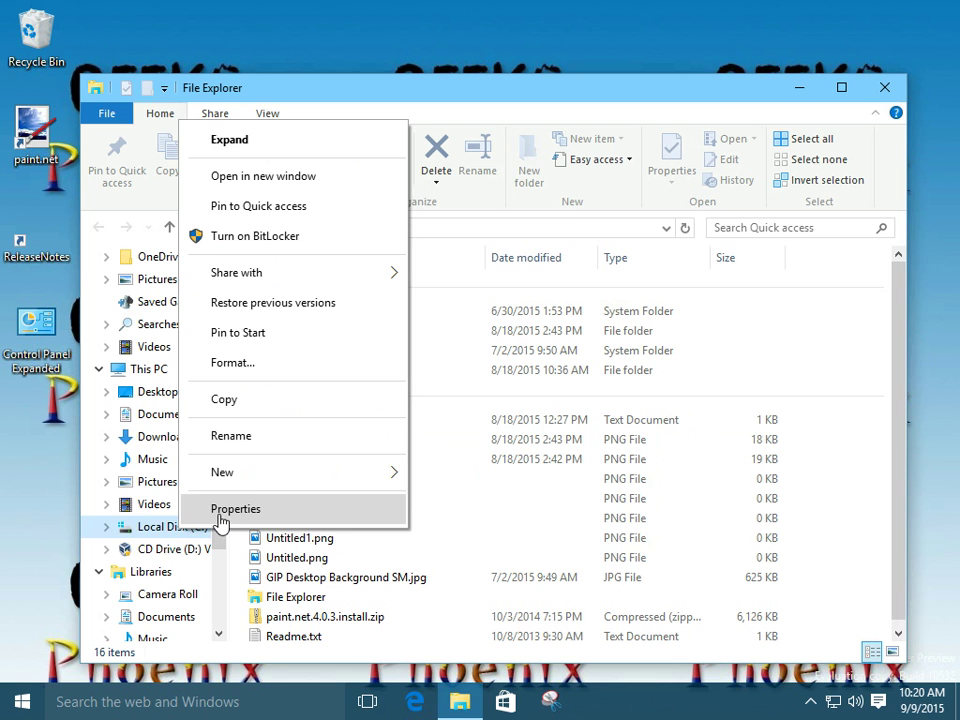
{"action": "left_click", "coordinate": [222, 515]}
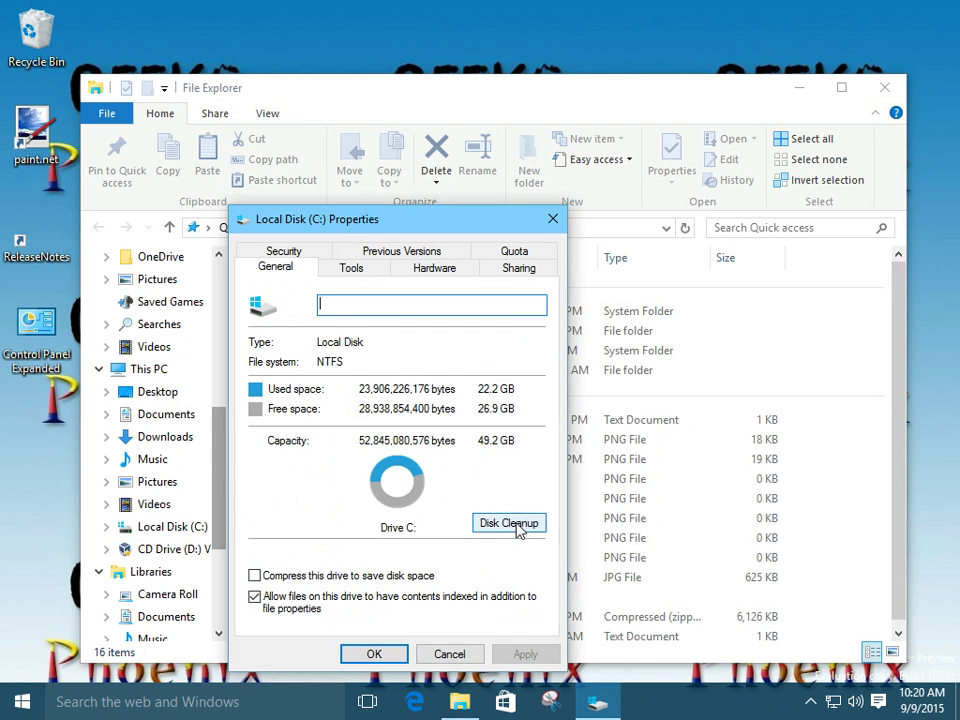
{"action": "left_click", "coordinate": [456, 656]}
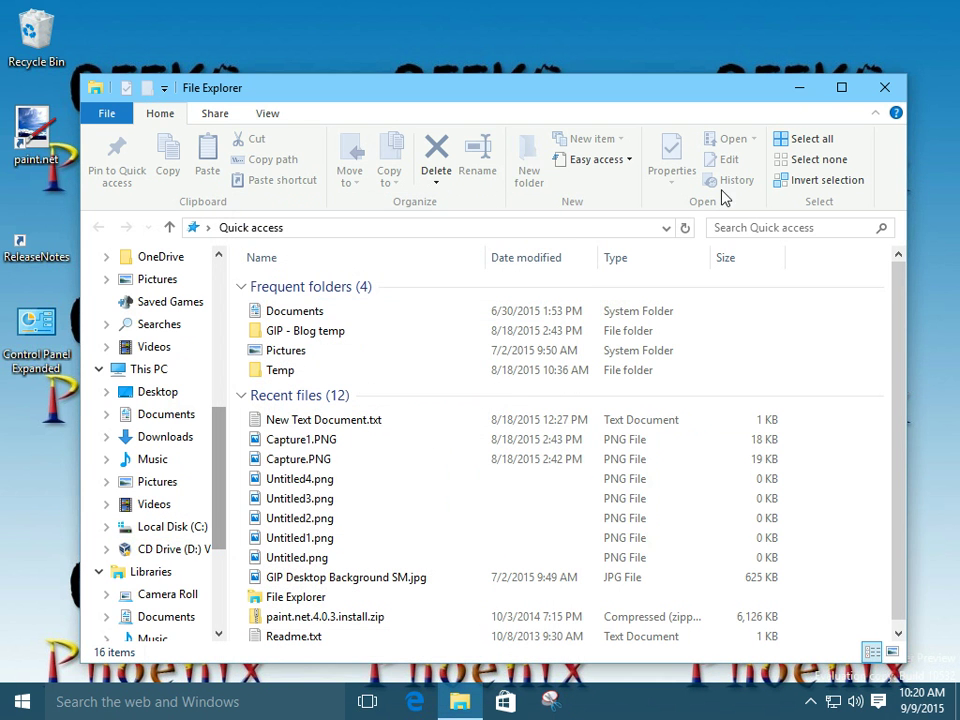
{"action": "left_click", "coordinate": [885, 89]}
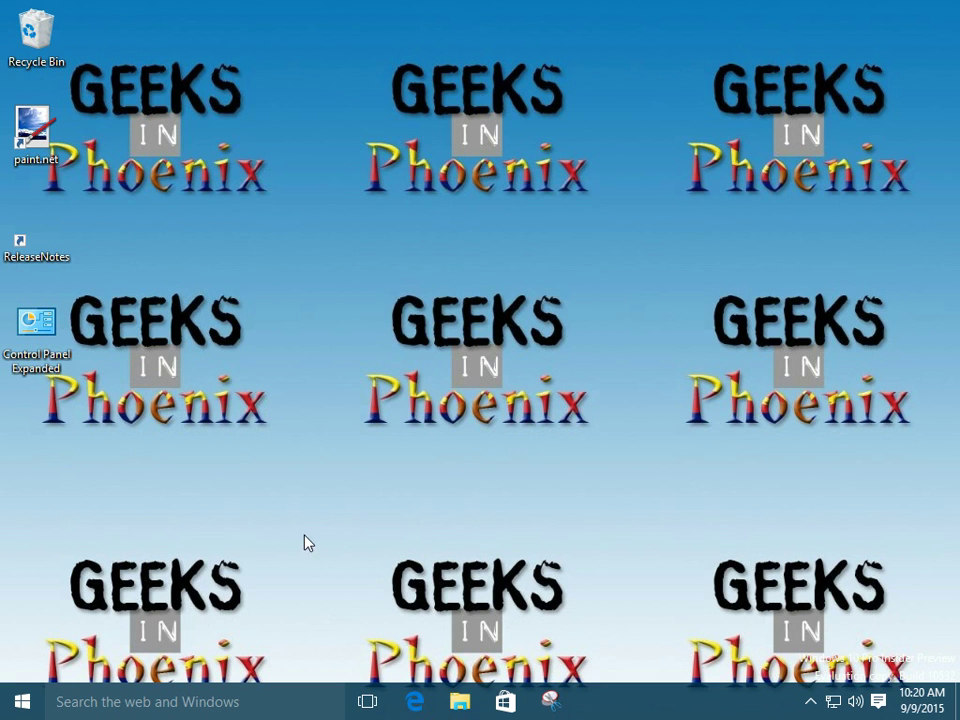
Step: Launch Disk Cleanup from All apps > Windows Administrative Tools in the Start menu
{"action": "left_click", "coordinate": [22, 704]}
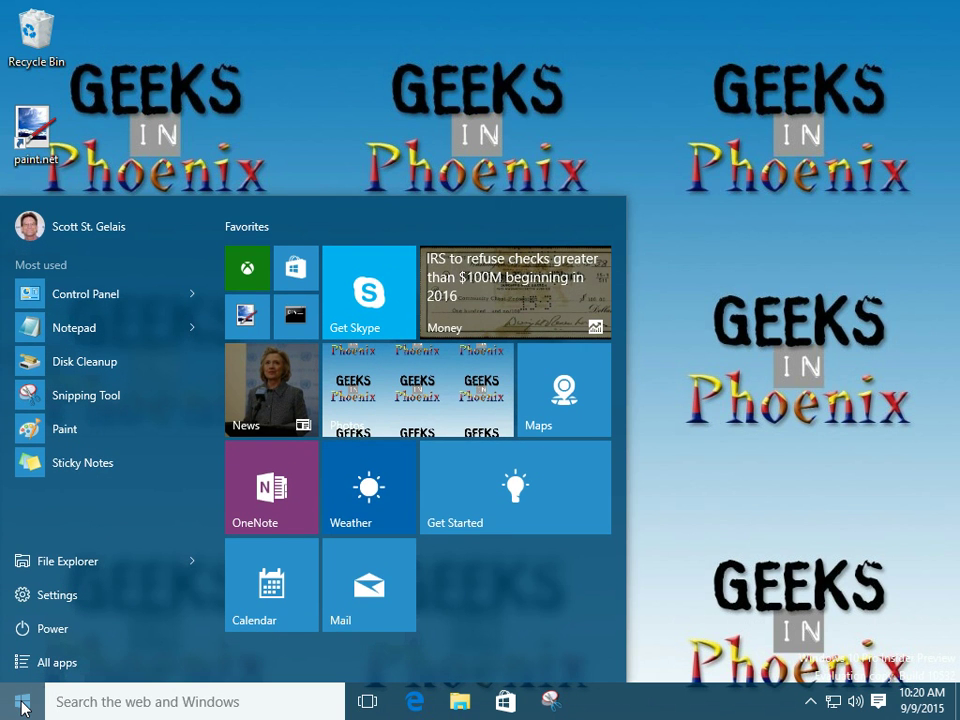
{"action": "left_click", "coordinate": [57, 664]}
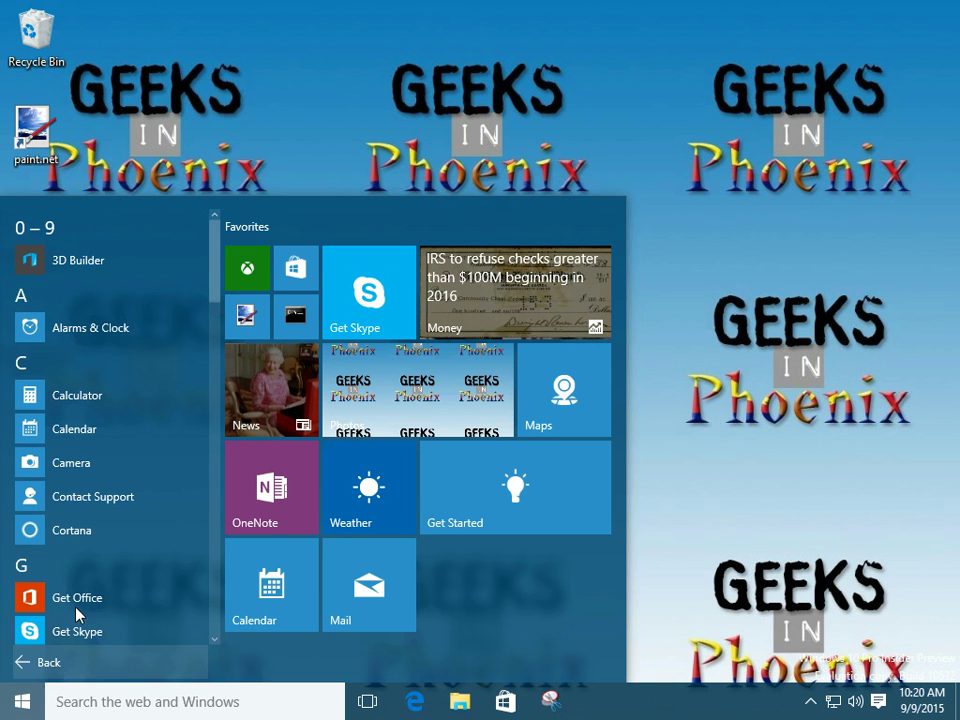
{"action": "scroll", "coordinate": [108, 490], "scroll_direction": "down", "scroll_amount": 3}
{"action": "scroll", "coordinate": [108, 492], "scroll_direction": "down", "scroll_amount": 8}
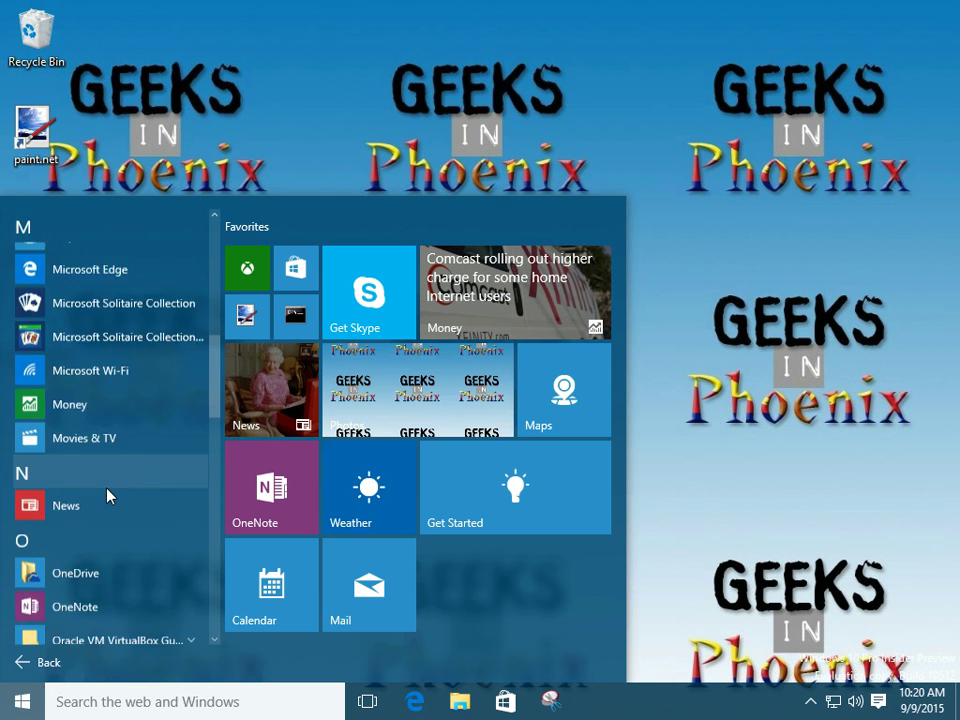
{"action": "scroll", "coordinate": [107, 497], "scroll_direction": "down", "scroll_amount": 5}
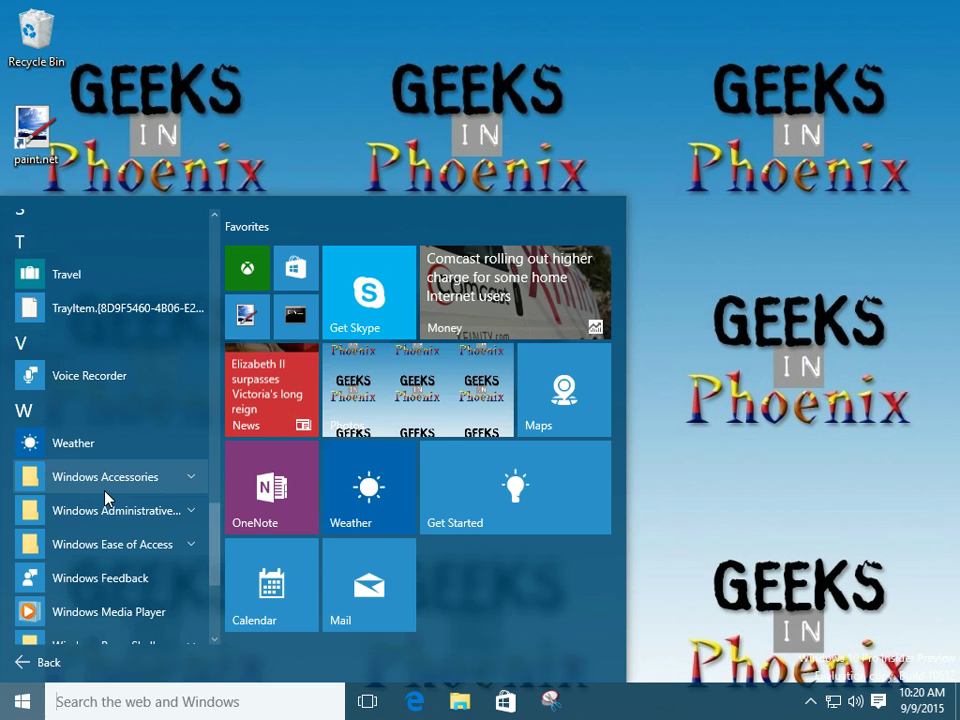
{"action": "left_click", "coordinate": [97, 514]}
{"action": "scroll", "coordinate": [96, 549], "scroll_direction": "down", "scroll_amount": 3}
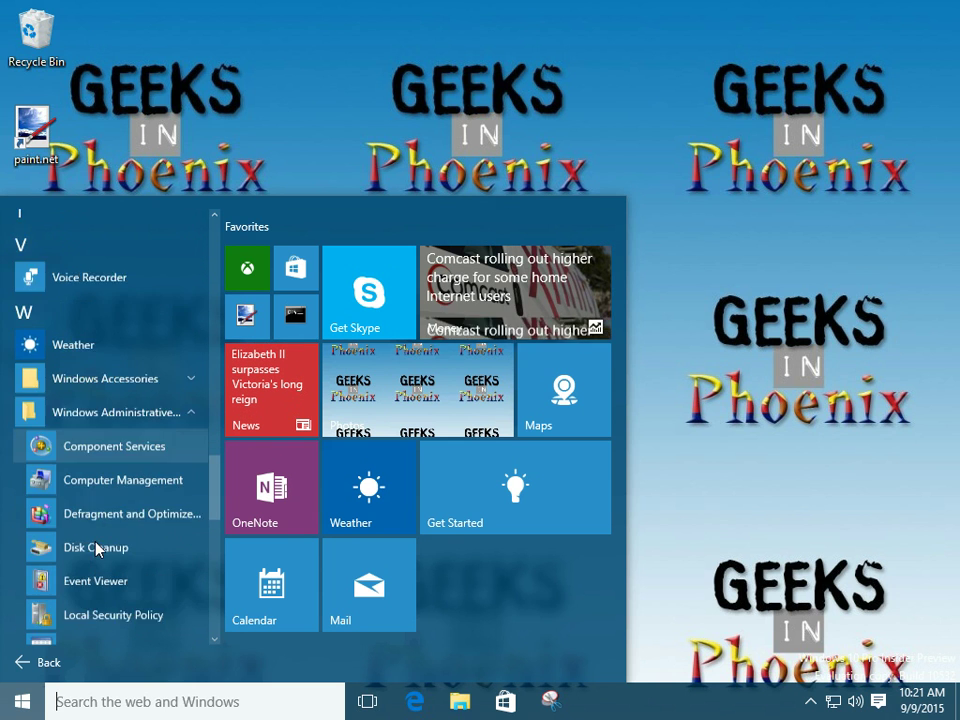
{"action": "left_click", "coordinate": [88, 458]}
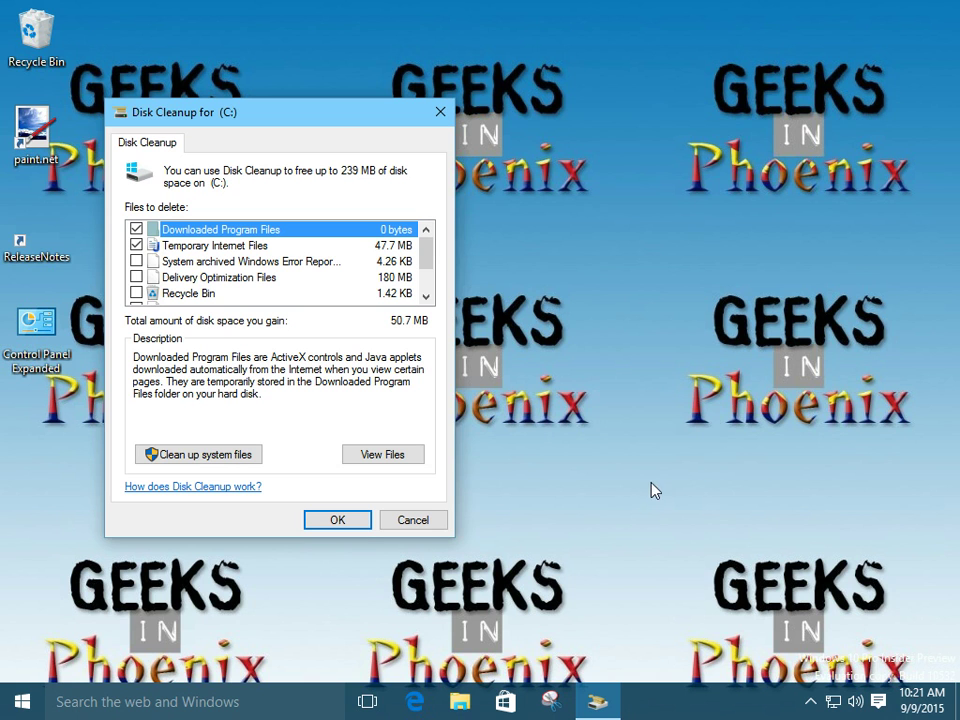
Step: Review the C: Files to delete list, with 50.7 MB of 239 MB selected
{"action": "left_click", "coordinate": [426, 297]}
{"action": "left_click", "coordinate": [426, 297]}
{"action": "left_click", "coordinate": [426, 297]}
{"action": "left_click_drag", "start_coordinate": [428, 288], "coordinate": [428, 251]}
Step: Rescan C: with system files, revealing 6.43 GB including 2.42 GB of previous Windows installations
{"action": "left_click", "coordinate": [220, 458]}
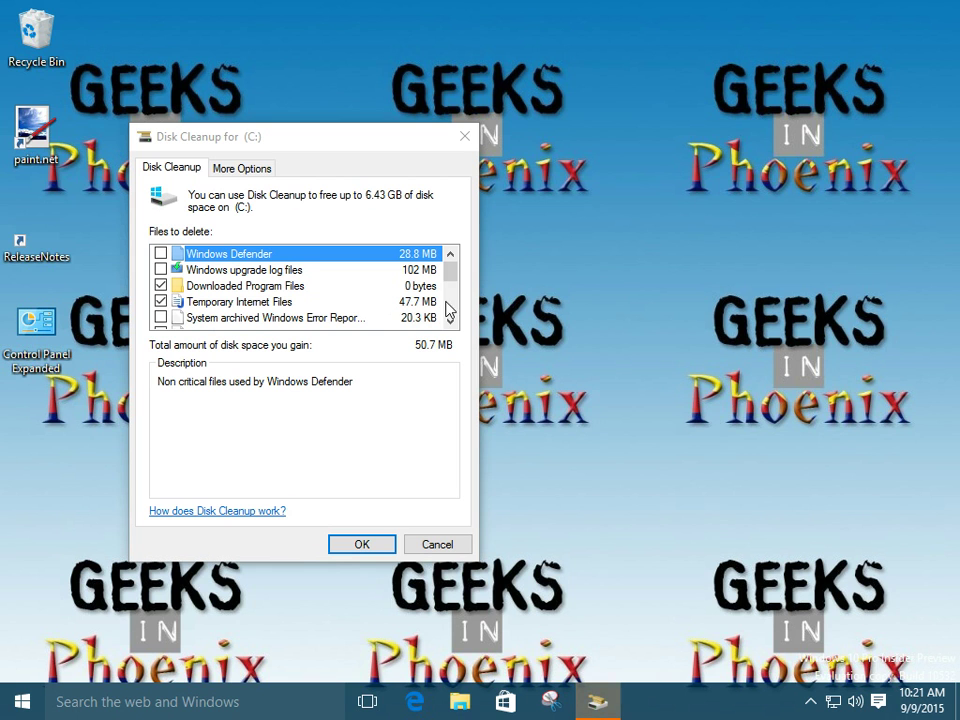
{"action": "left_click_drag", "start_coordinate": [451, 282], "coordinate": [452, 300]}
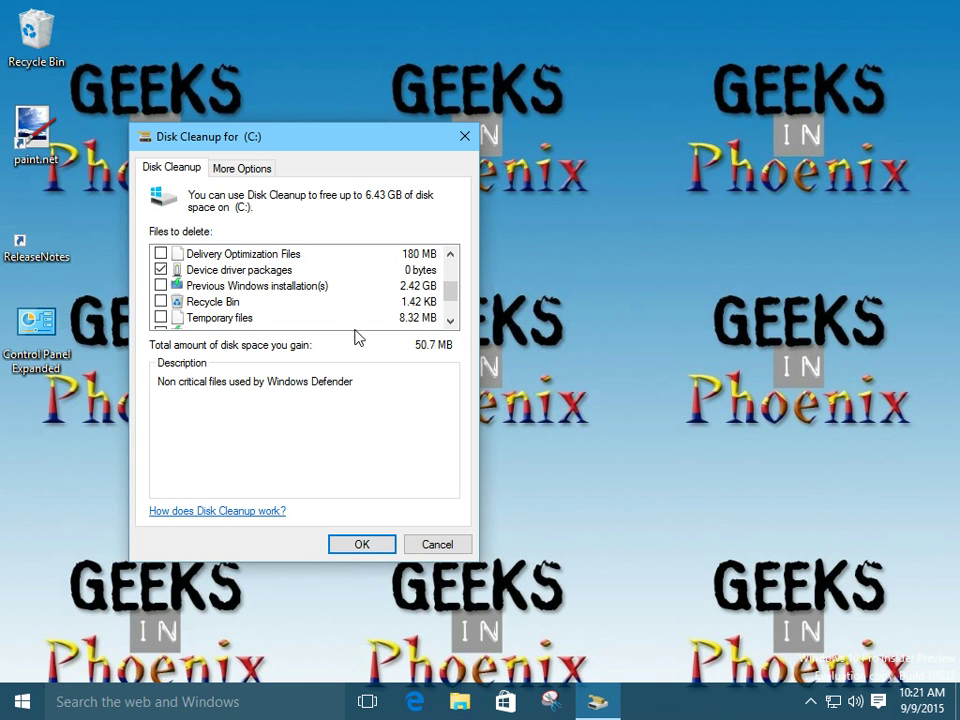
{"action": "left_click", "coordinate": [240, 172]}
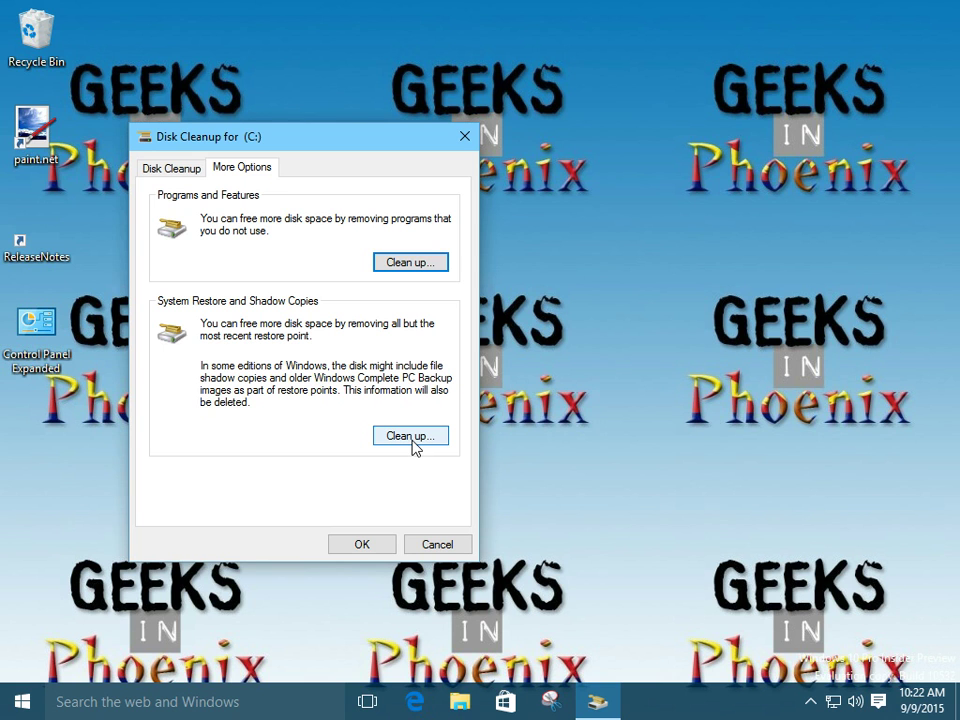
{"action": "left_click", "coordinate": [168, 170]}
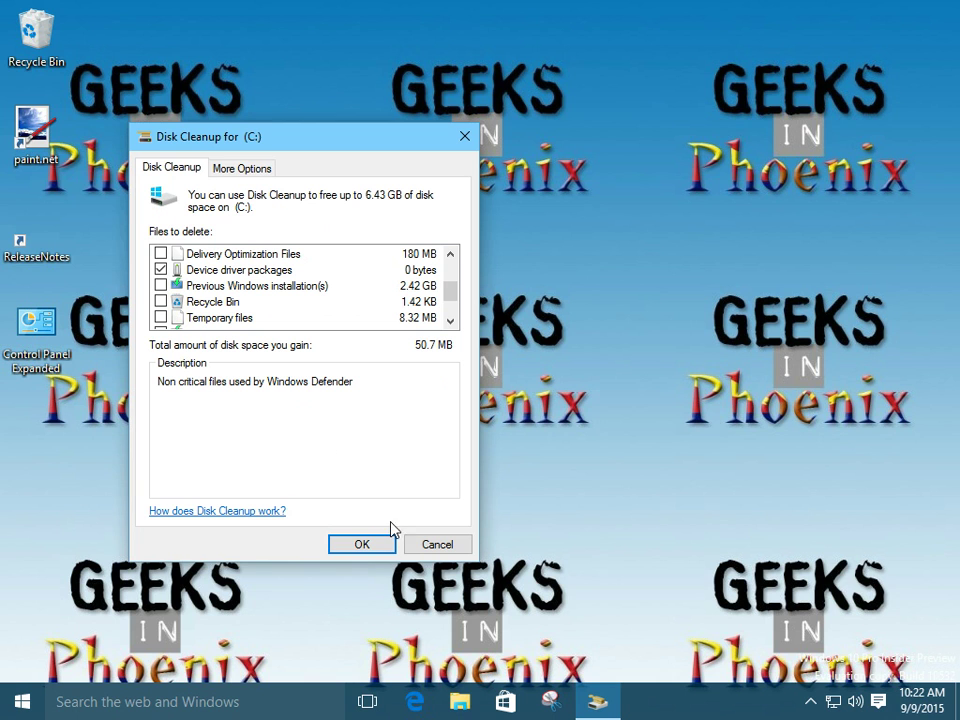
Step: Cancel Disk Cleanup without deleting any files
{"action": "left_click", "coordinate": [437, 547]}
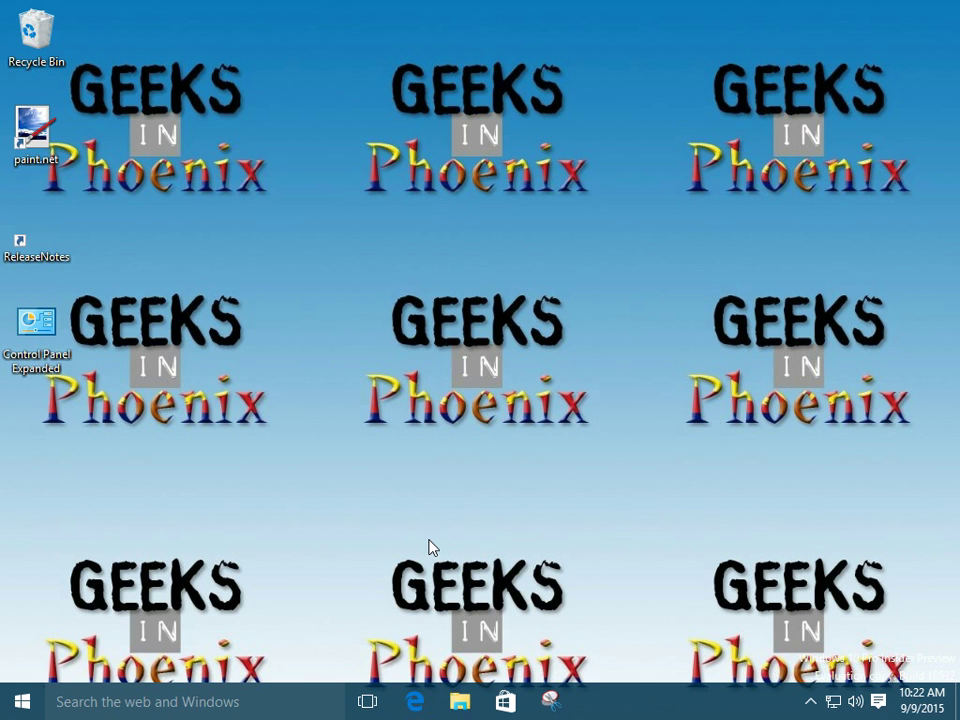
Step: Open Command Prompt (Admin) from the Start quick menu and approve elevation
{"action": "right_click", "coordinate": [22, 705]}
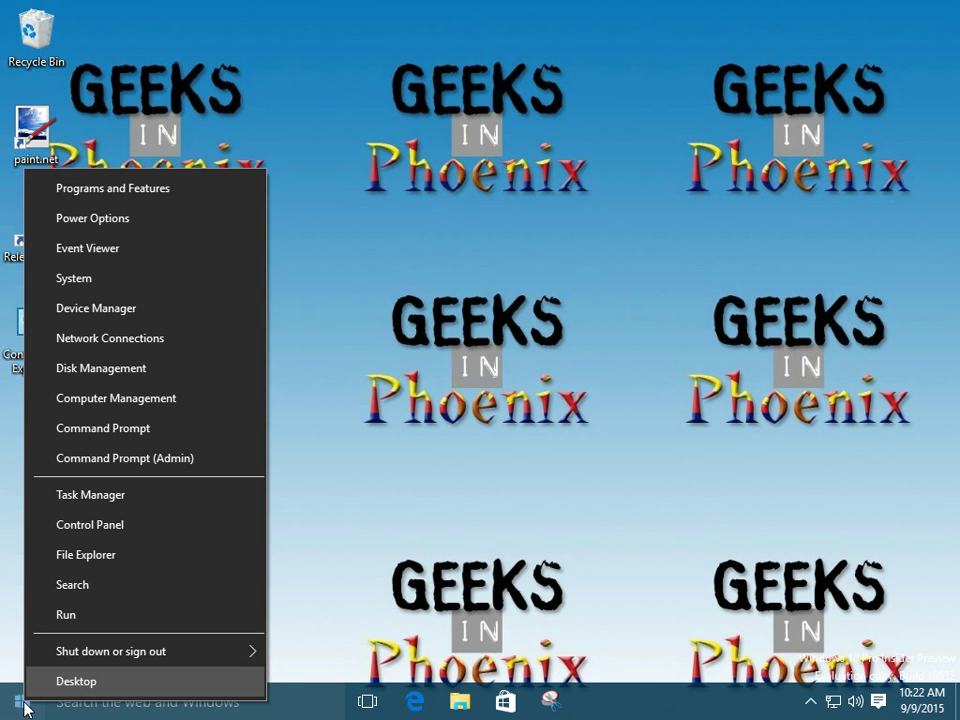
{"action": "left_click", "coordinate": [116, 458]}
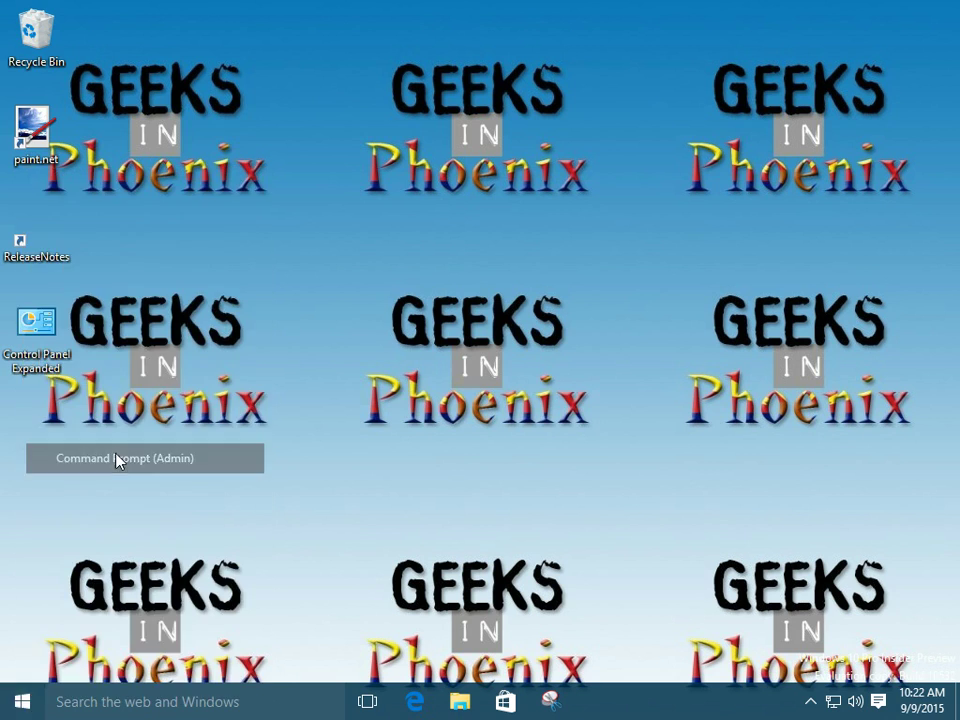
{"action": "left_click", "coordinate": [563, 384]}
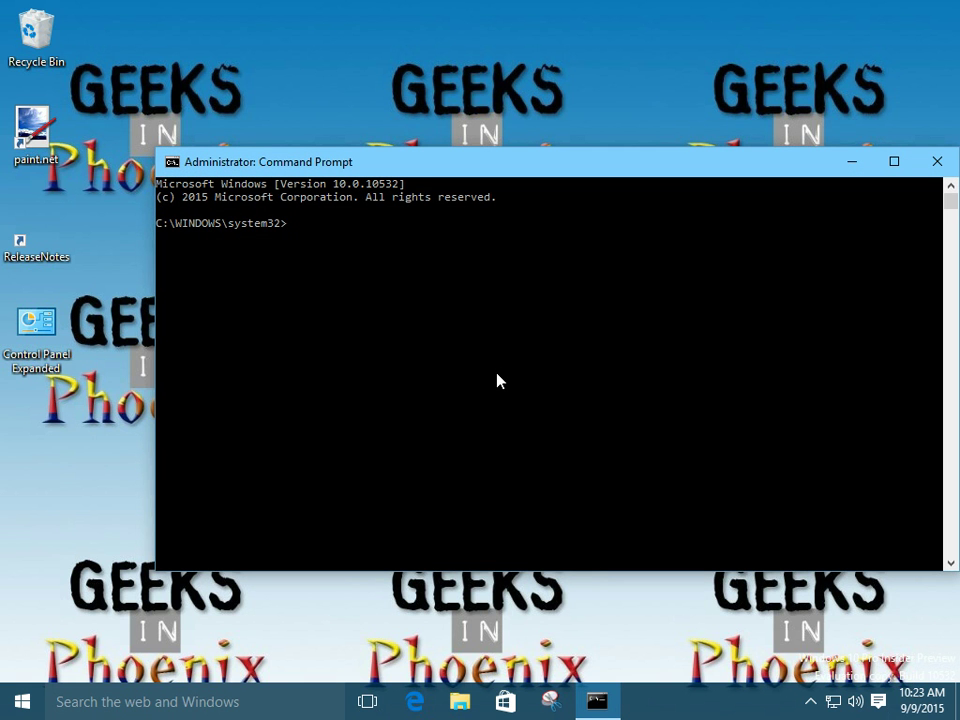
Step: Enter the command cleanmgr /sageset:1 at the system32 prompt
{"action": "type", "text": "cleanmgr"}
{"action": "type", "text": "/sager"}
{"action": "key", "text": "BackSpace"}
{"action": "type", "text": "set:1"}
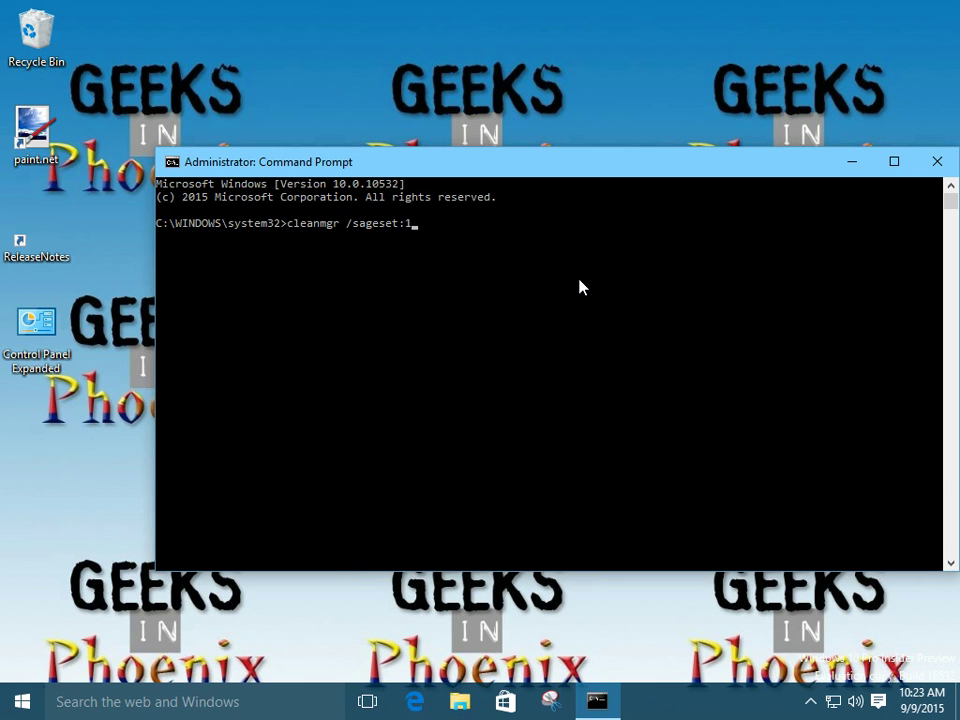
Step: Run cleanmgr /sageset:1 and scroll through the Disk Cleanup Settings category list
{"action": "key", "text": "Return"}
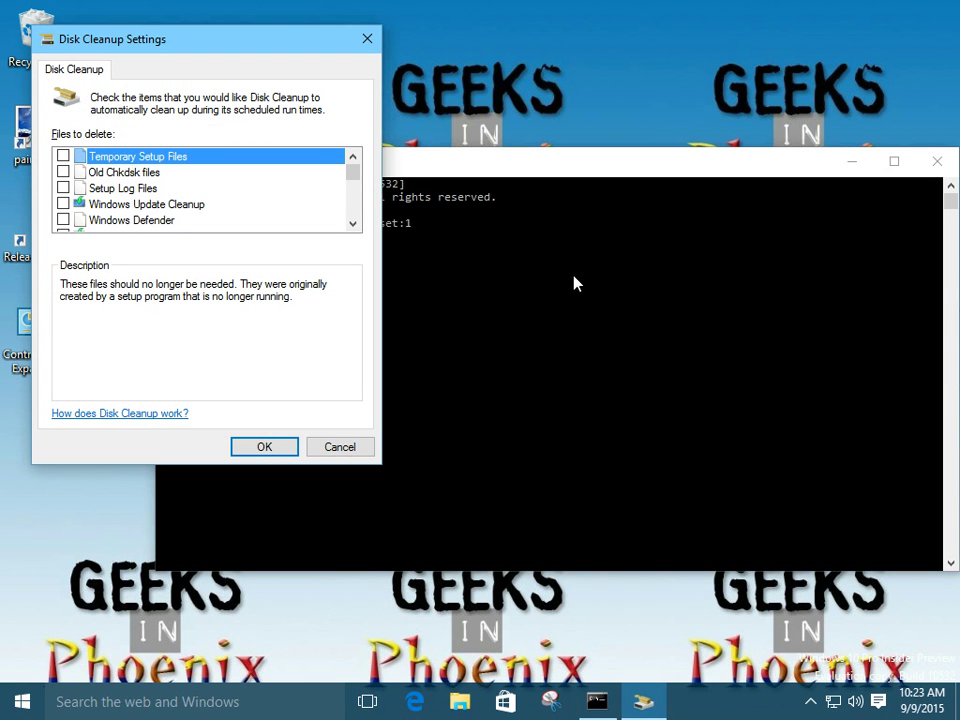
{"action": "left_click", "coordinate": [355, 225]}
{"action": "left_click", "coordinate": [355, 225]}
{"action": "left_click", "coordinate": [355, 225]}
{"action": "left_click", "coordinate": [355, 225]}
{"action": "left_click", "coordinate": [355, 225]}
{"action": "left_click", "coordinate": [355, 225]}
{"action": "left_click", "coordinate": [355, 225]}
{"action": "left_click", "coordinate": [355, 225]}
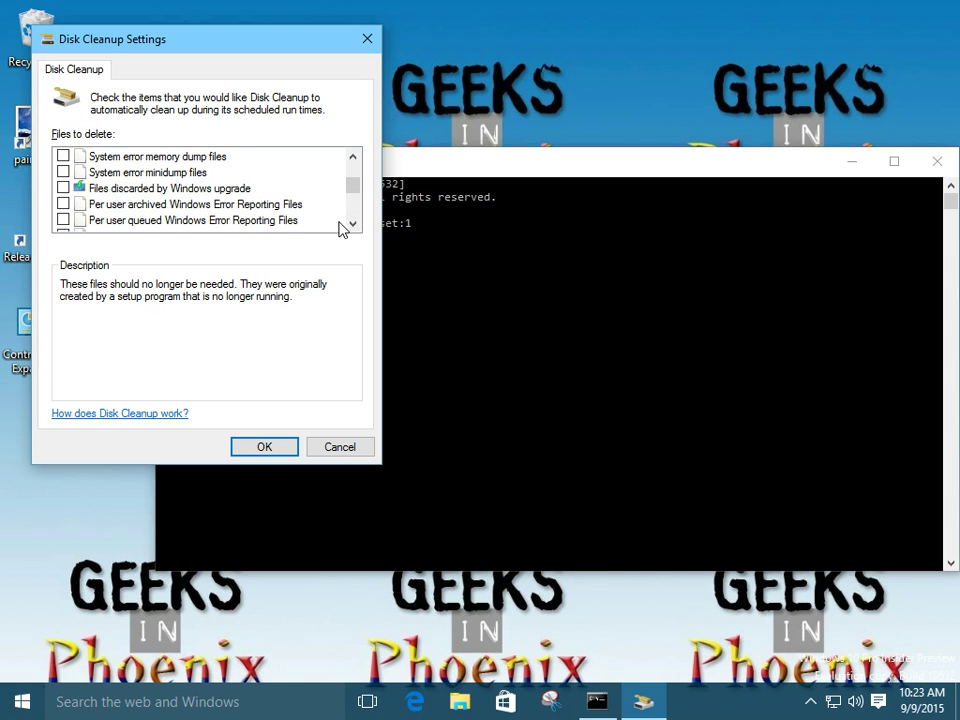
{"action": "left_click", "coordinate": [354, 224]}
{"action": "left_click", "coordinate": [354, 224]}
{"action": "left_click", "coordinate": [354, 224]}
{"action": "left_click", "coordinate": [354, 224]}
{"action": "left_click", "coordinate": [354, 224]}
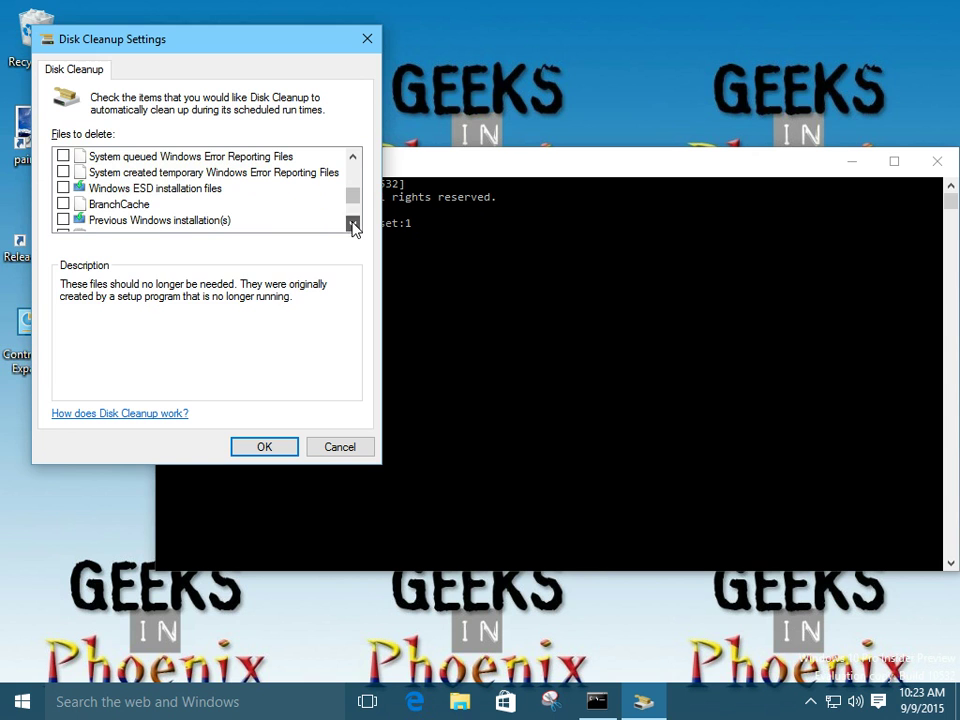
Step: Read the Windows ESD installation files description and scroll further through the list
{"action": "left_click", "coordinate": [180, 189]}
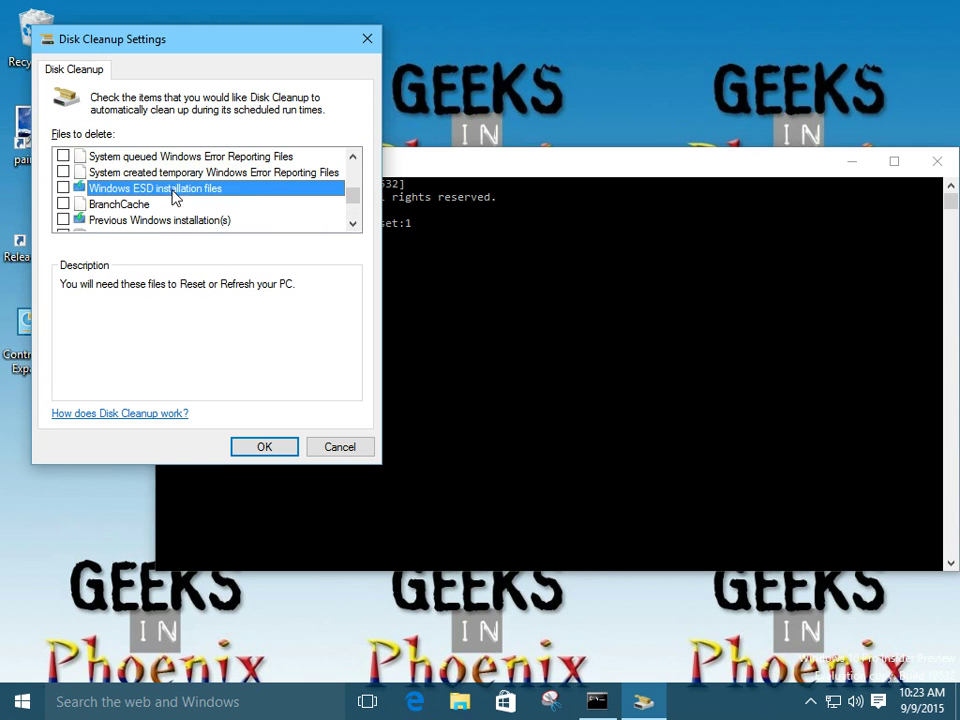
{"action": "left_click", "coordinate": [353, 224]}
{"action": "left_click", "coordinate": [353, 224]}
{"action": "left_click", "coordinate": [353, 224]}
{"action": "left_click", "coordinate": [353, 224]}
{"action": "left_click", "coordinate": [353, 224]}
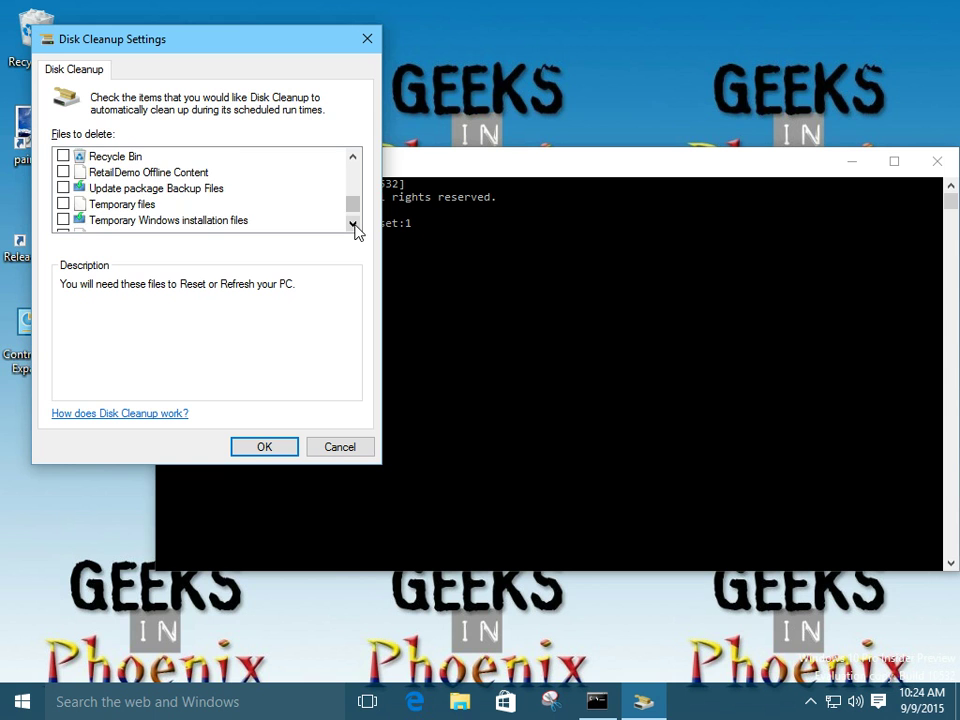
{"action": "left_click", "coordinate": [353, 224]}
{"action": "left_click", "coordinate": [353, 224]}
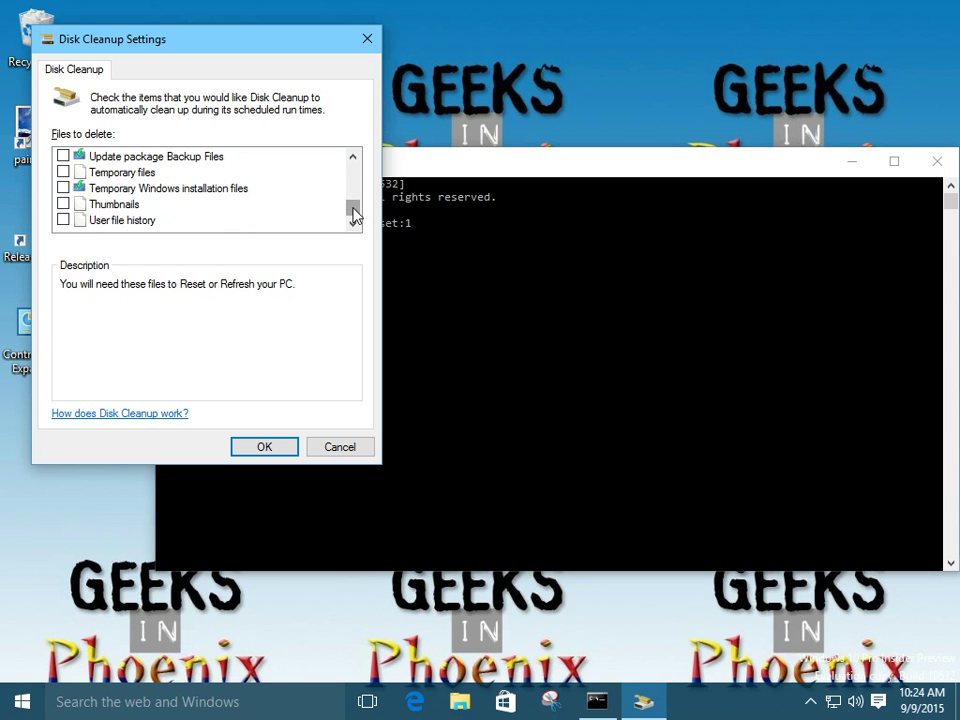
{"action": "left_click_drag", "start_coordinate": [354, 210], "coordinate": [355, 175]}
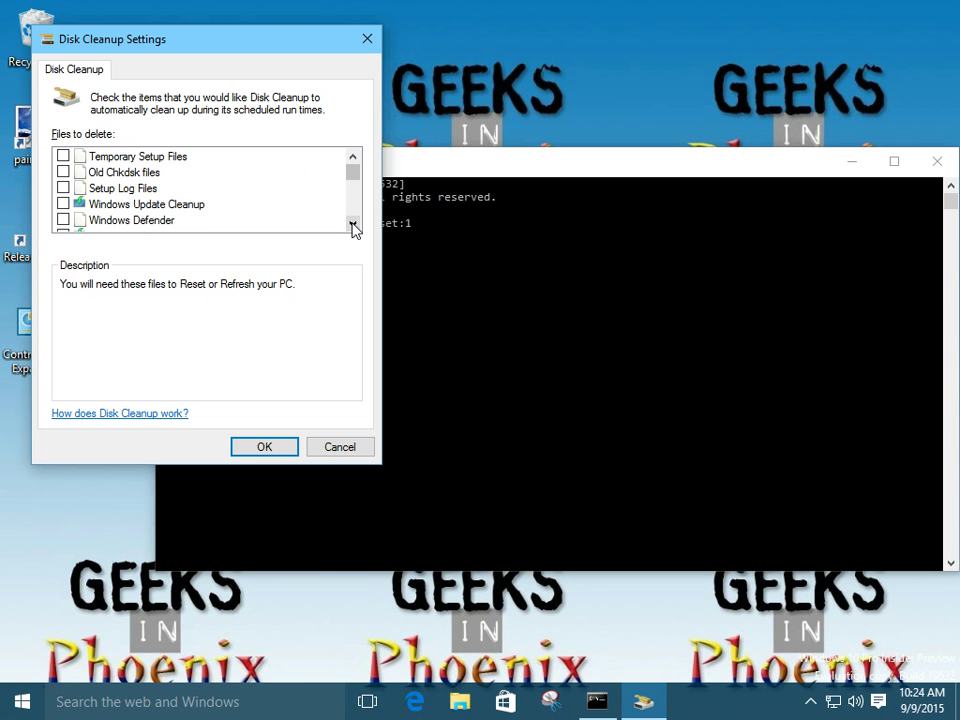
Step: Save the cleanup selections, run cleanmgr /sagerun:1, and close Command Prompt
{"action": "left_click", "coordinate": [265, 449]}
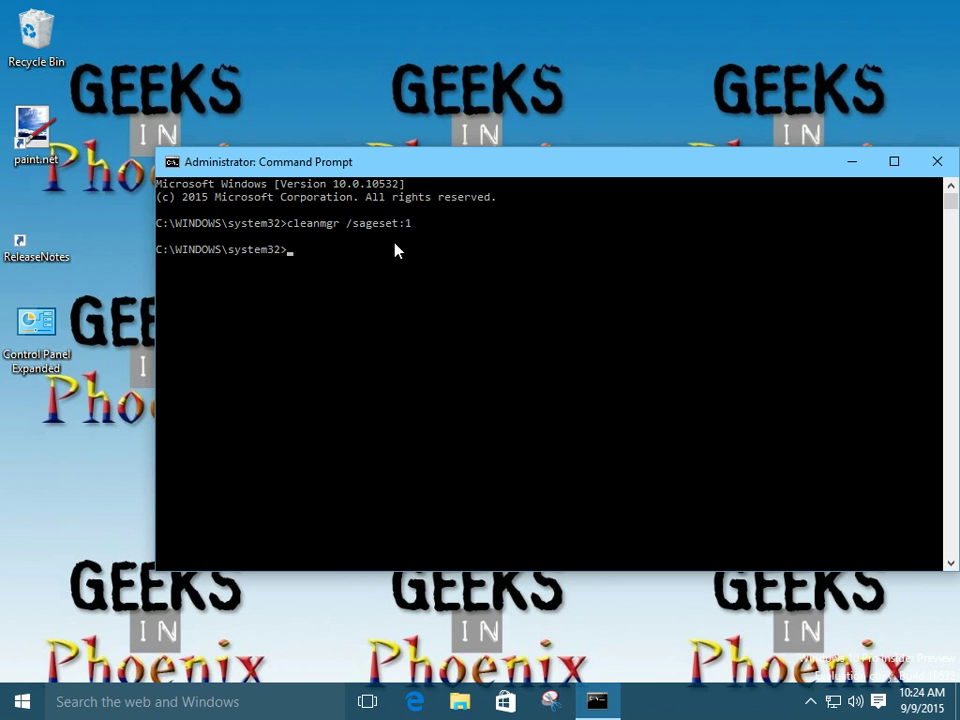
{"action": "type", "text": "cleanmgr /sagerun:1"}
{"action": "key", "text": "Return"}
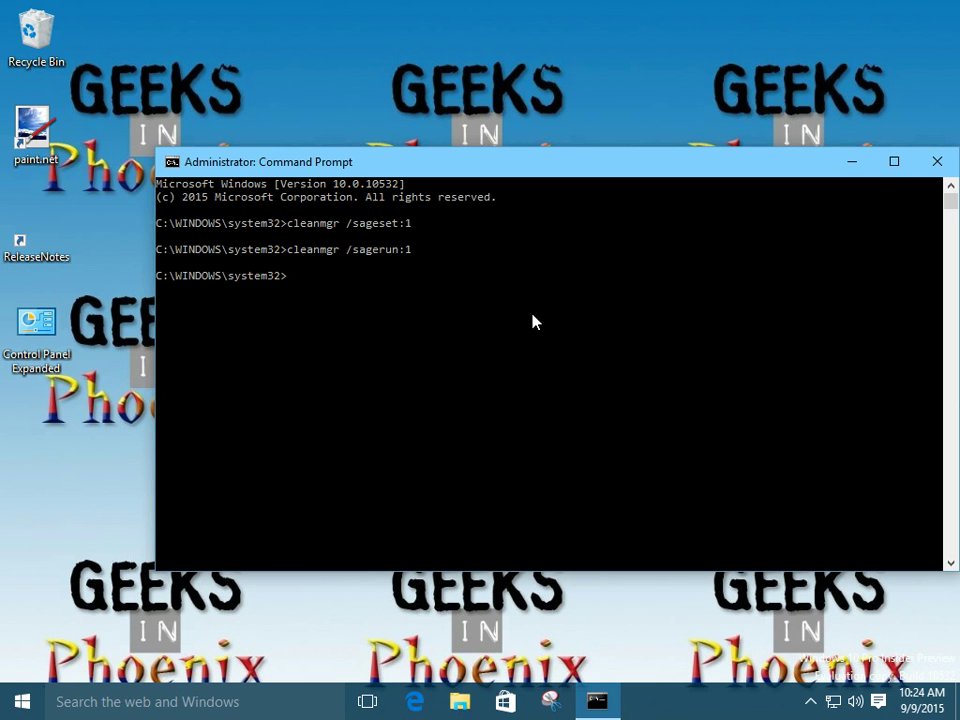
{"action": "left_click", "coordinate": [933, 161]}
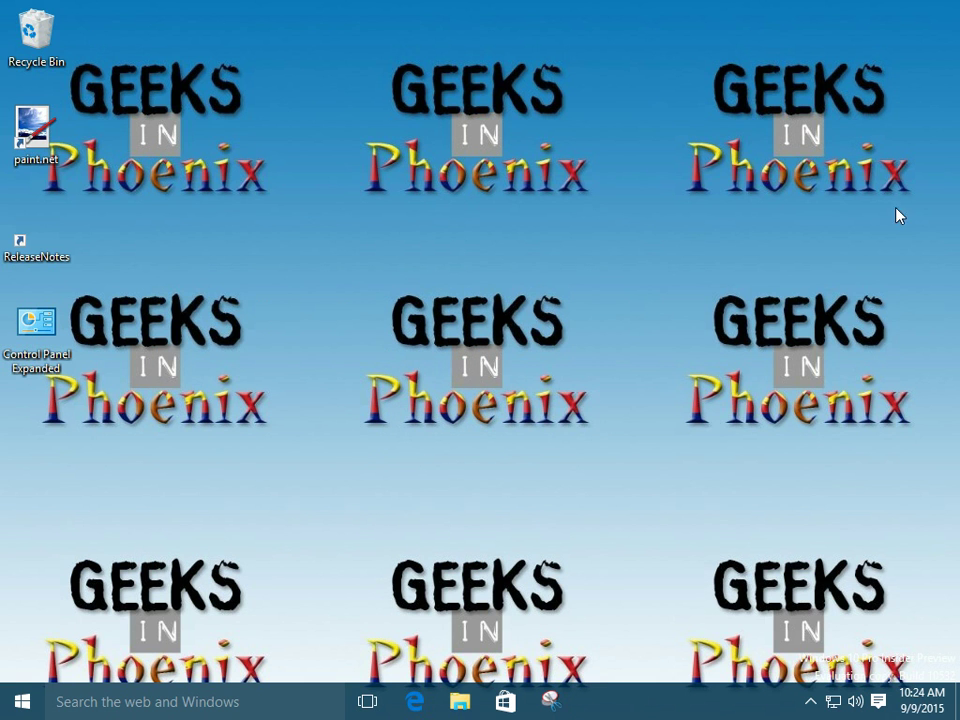
Step: Open Task Scheduler from All apps > Windows Administrative Tools in the Start menu
{"action": "left_click", "coordinate": [22, 705]}
{"action": "left_click", "coordinate": [74, 665]}
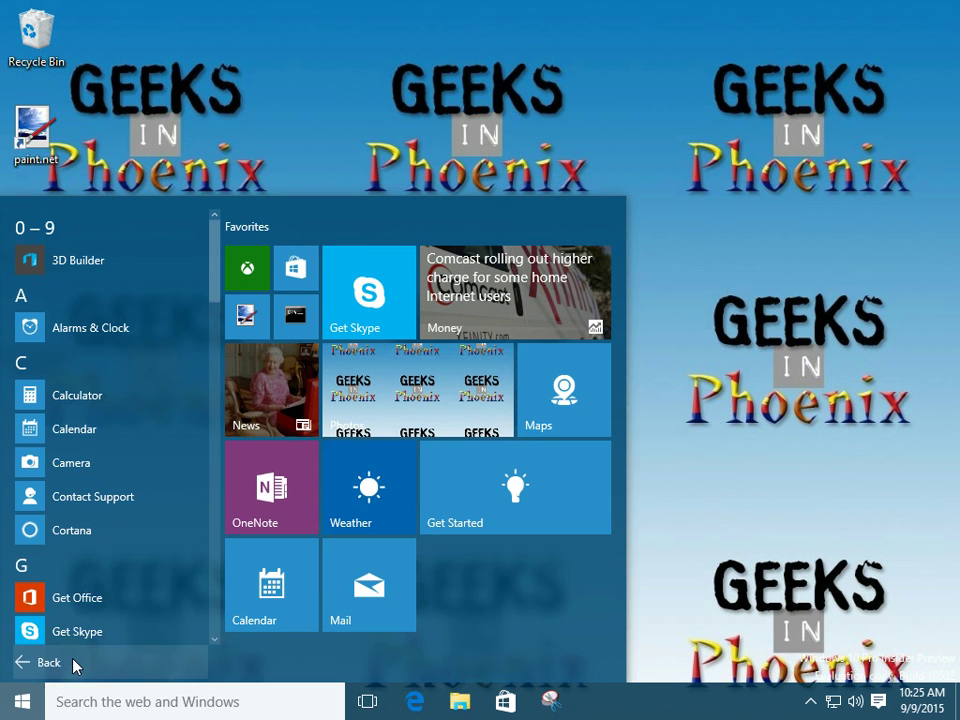
{"action": "scroll", "coordinate": [124, 500], "scroll_direction": "down", "scroll_amount": 10}
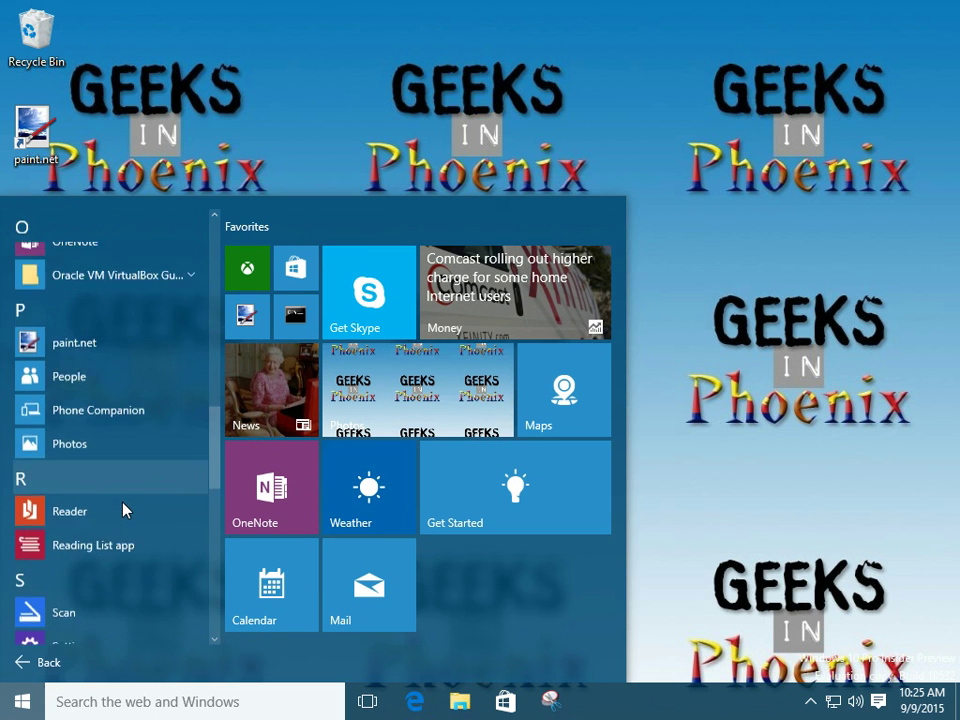
{"action": "scroll", "coordinate": [124, 510], "scroll_direction": "down", "scroll_amount": 5}
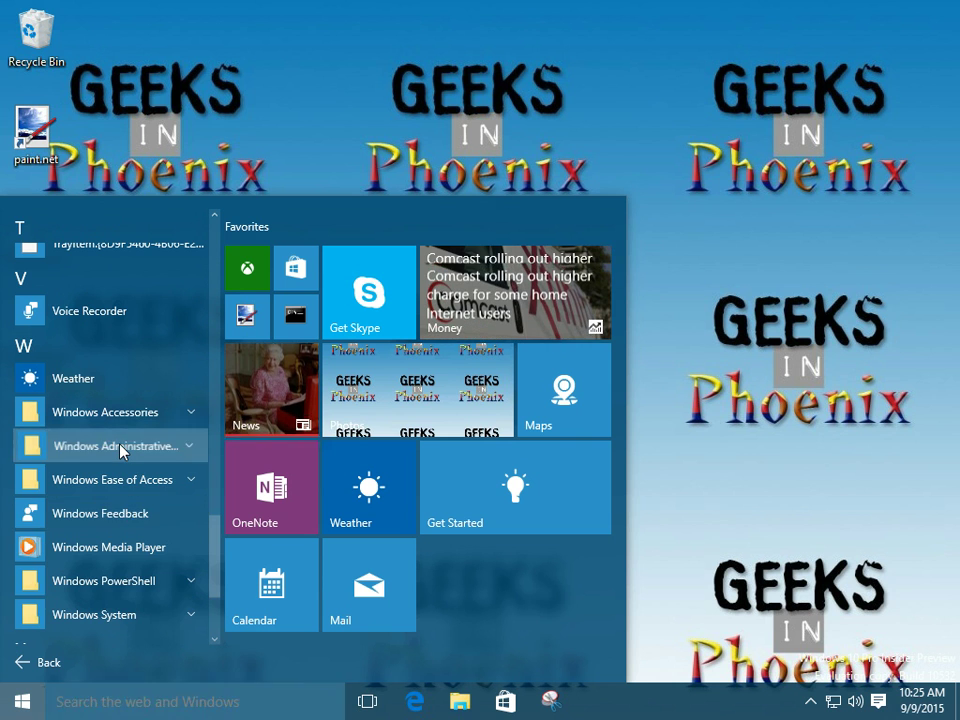
{"action": "left_click", "coordinate": [120, 452]}
{"action": "scroll", "coordinate": [120, 455], "scroll_direction": "down", "scroll_amount": 3}
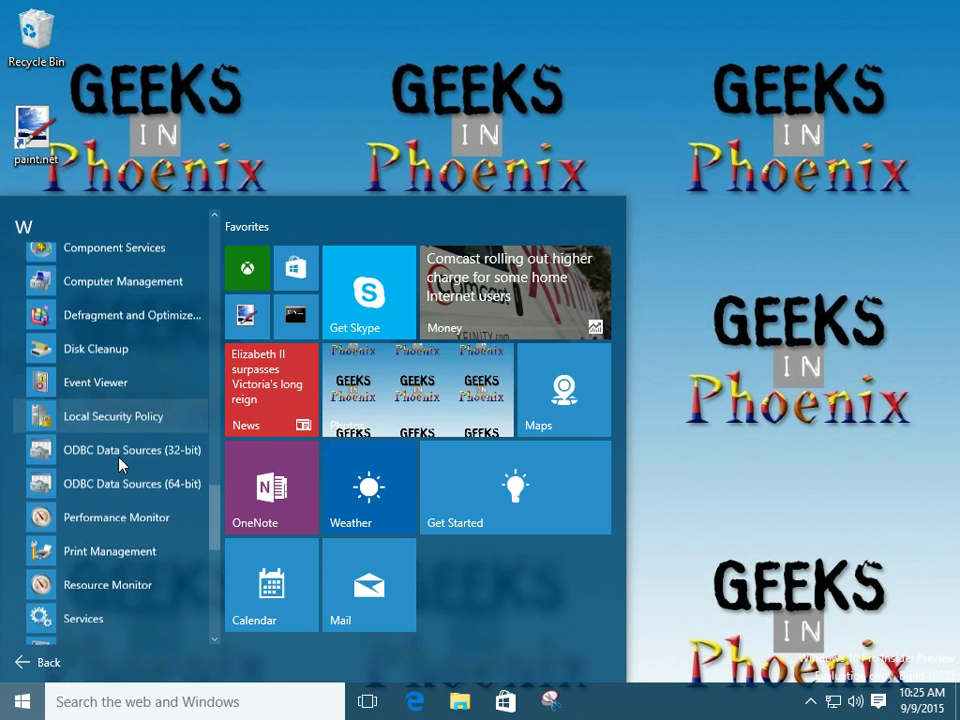
{"action": "scroll", "coordinate": [118, 466], "scroll_direction": "down", "scroll_amount": 3}
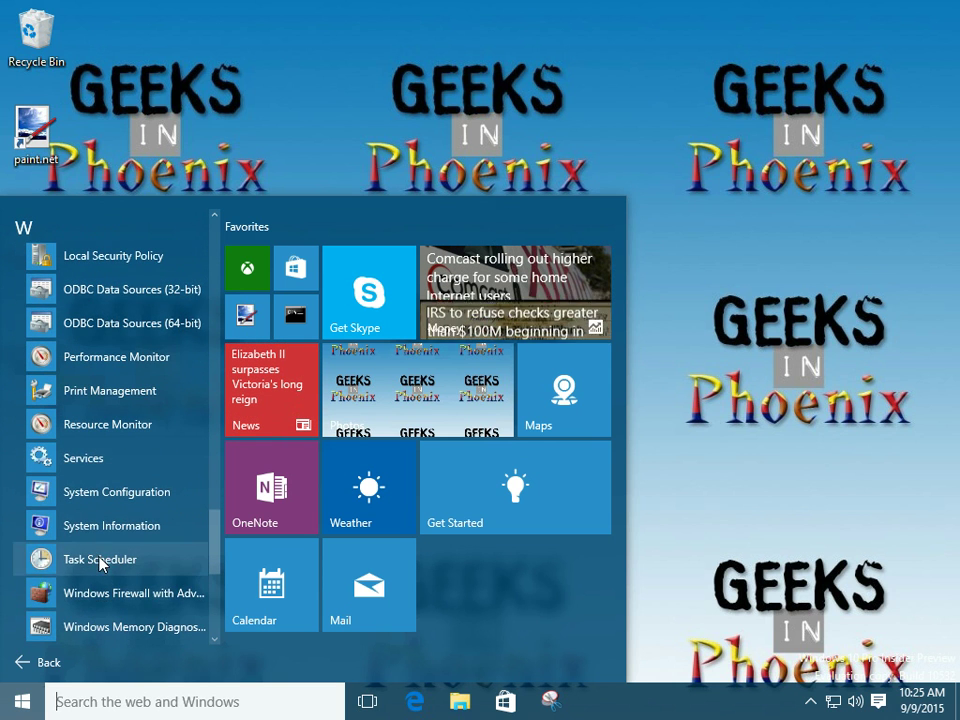
{"action": "left_click", "coordinate": [100, 560]}
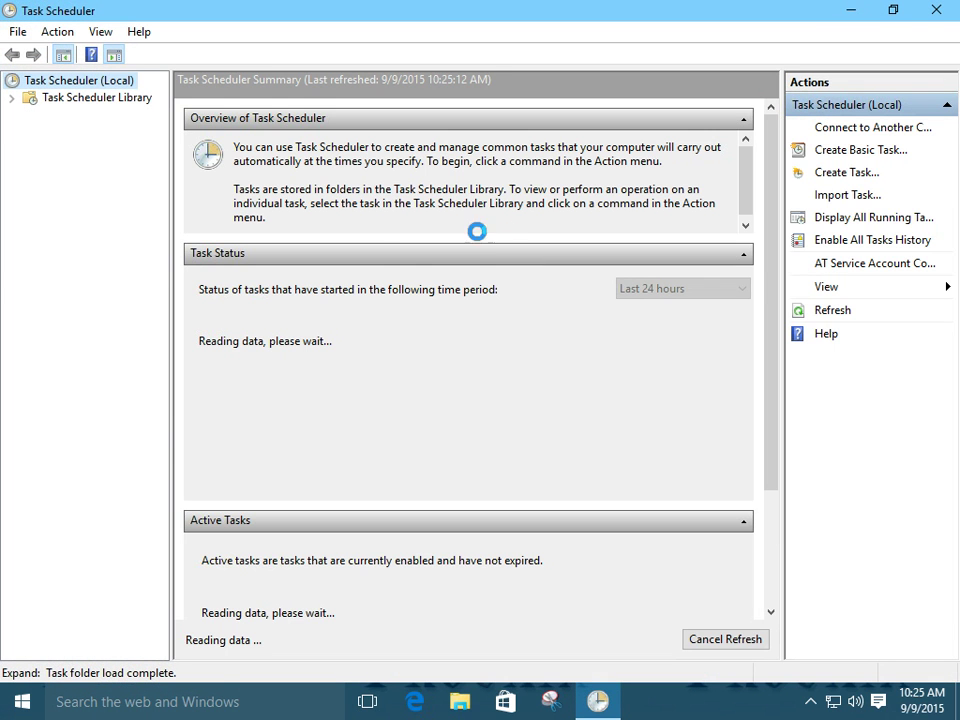
Step: Create a basic task named 'Disk Cleanup' with description 'Disk Cleanup'
{"action": "left_click", "coordinate": [845, 152]}
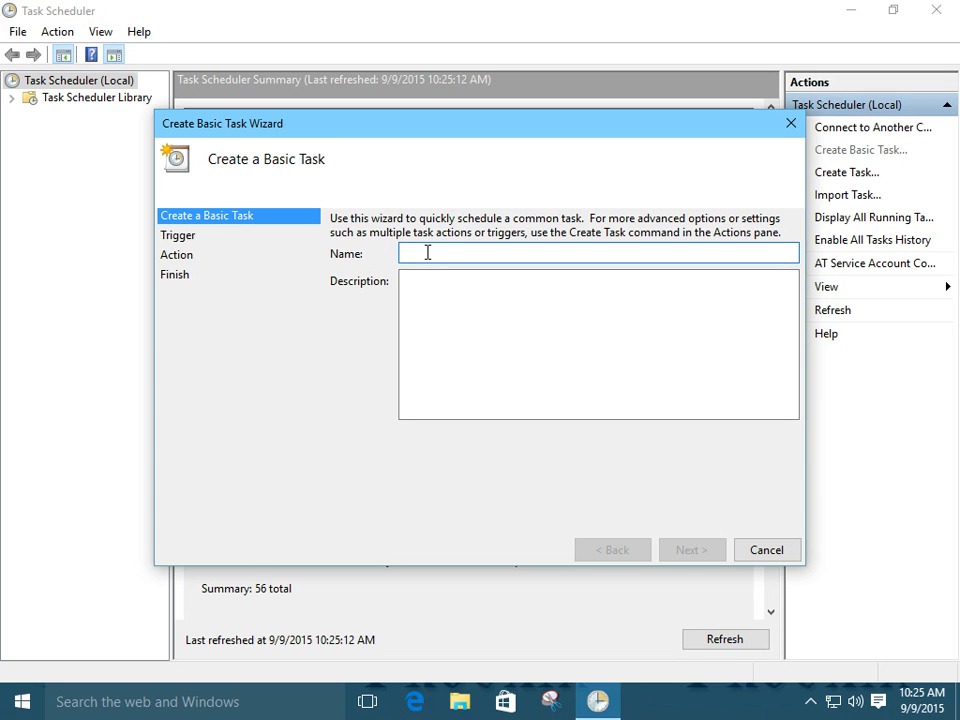
{"action": "type", "text": "Disk "}
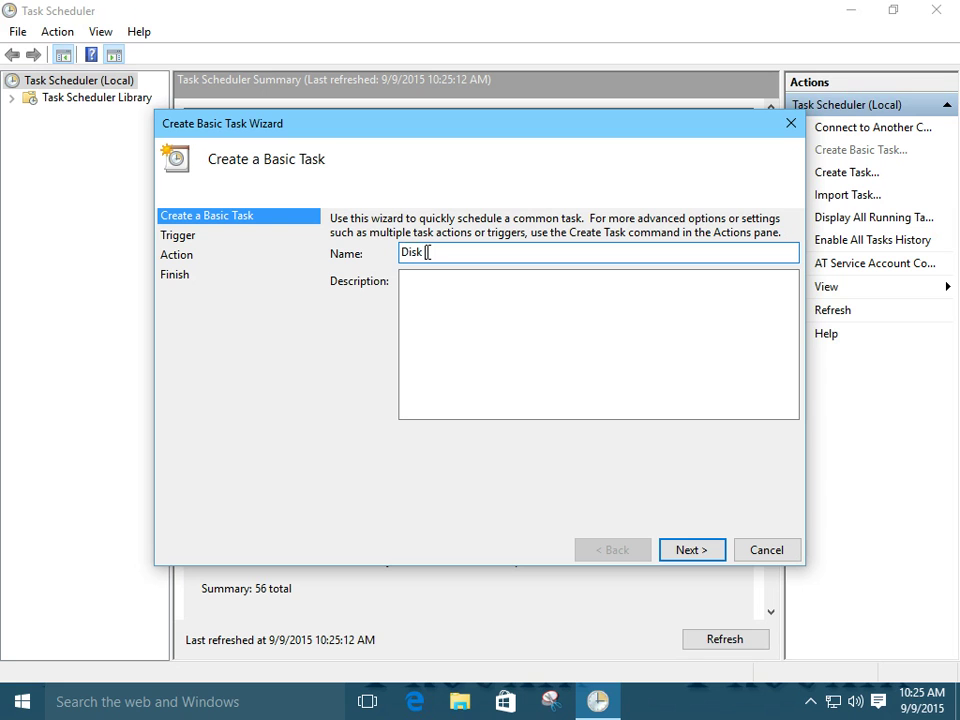
{"action": "type", "text": "Cleanup"}
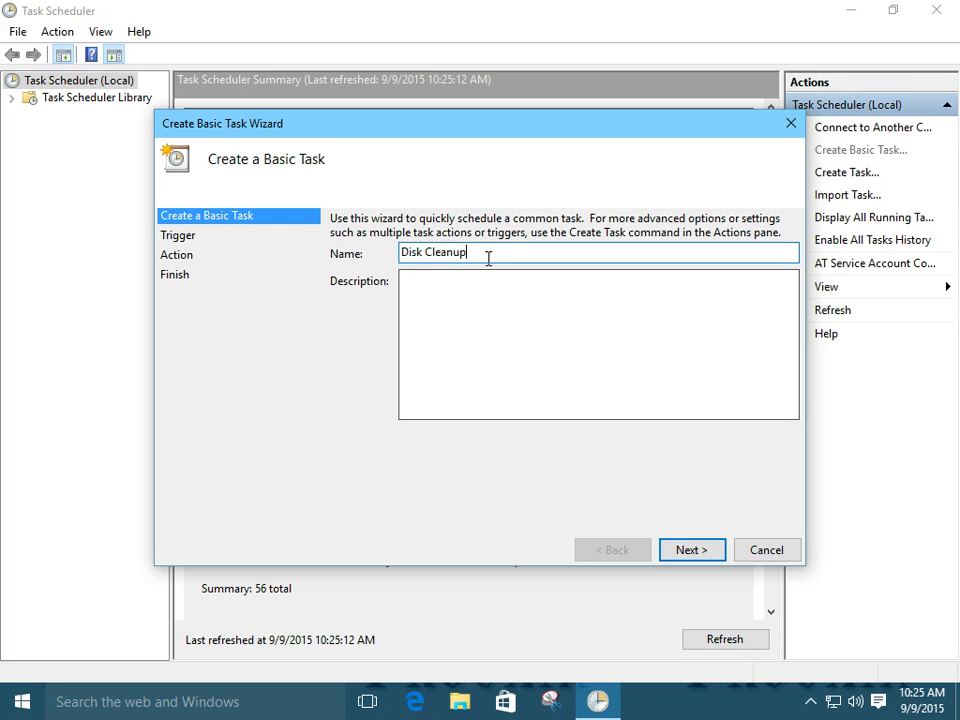
{"action": "left_click_drag", "start_coordinate": [489, 259], "coordinate": [358, 264]}
{"action": "key", "text": "ctrl+c"}
{"action": "left_click", "coordinate": [439, 306]}
{"action": "key", "text": "ctrl+v"}
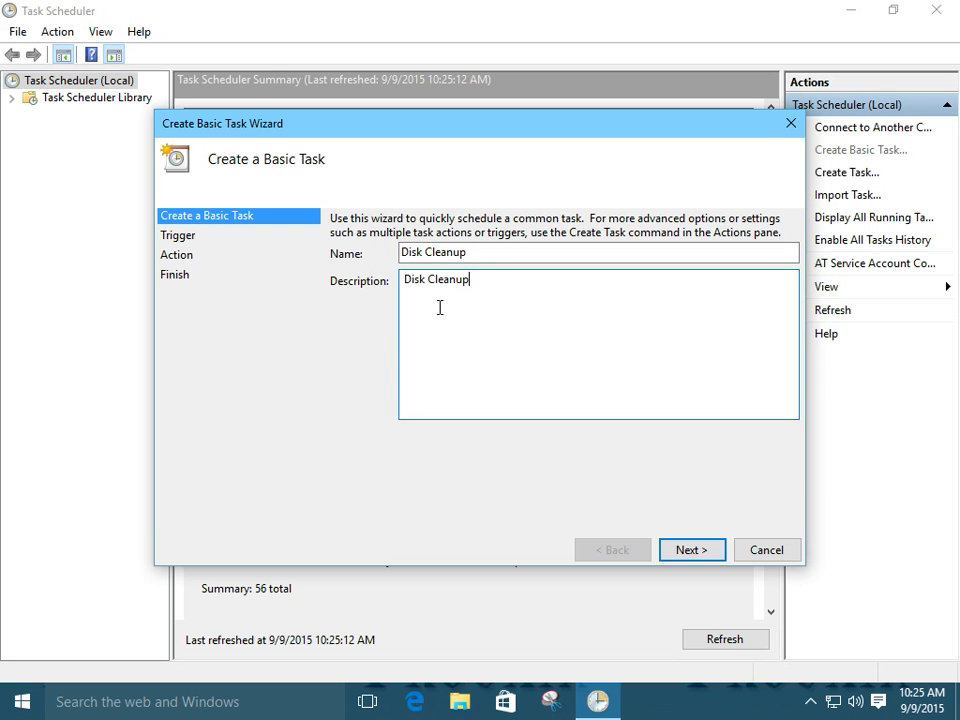
{"action": "left_click", "coordinate": [677, 549]}
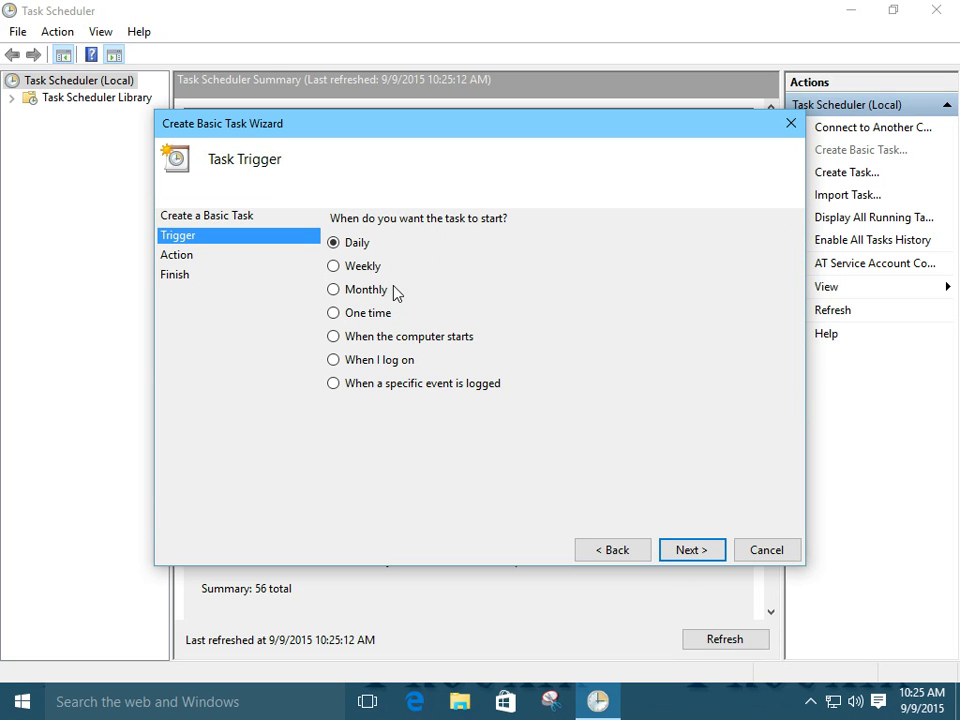
Step: Set the task trigger to weekly, recurring every 1 week on Friday
{"action": "left_click", "coordinate": [337, 270]}
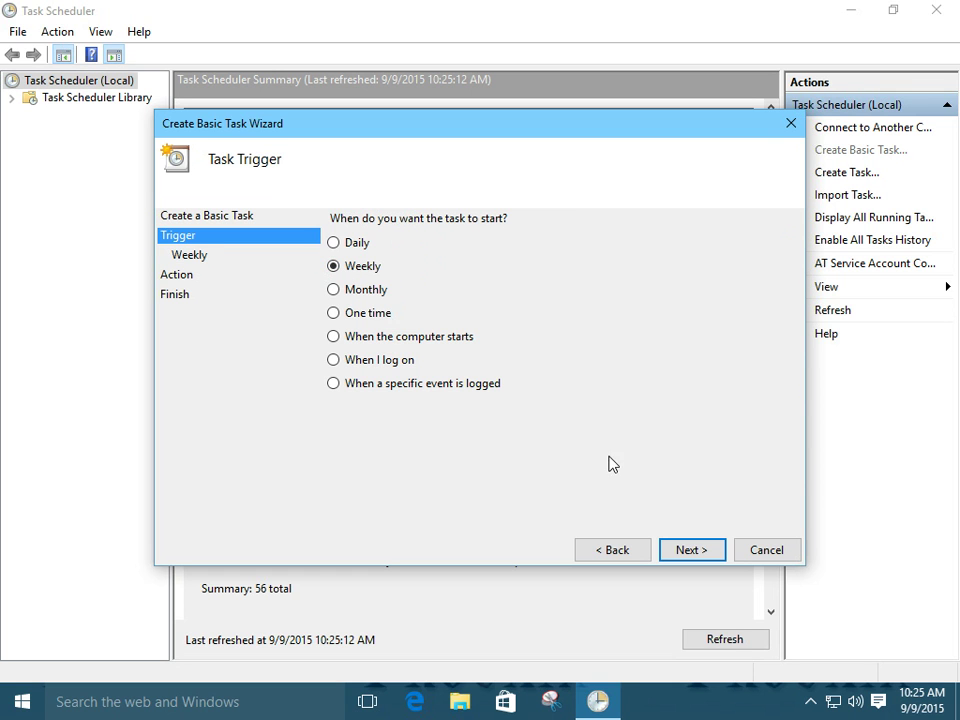
{"action": "left_click", "coordinate": [701, 551]}
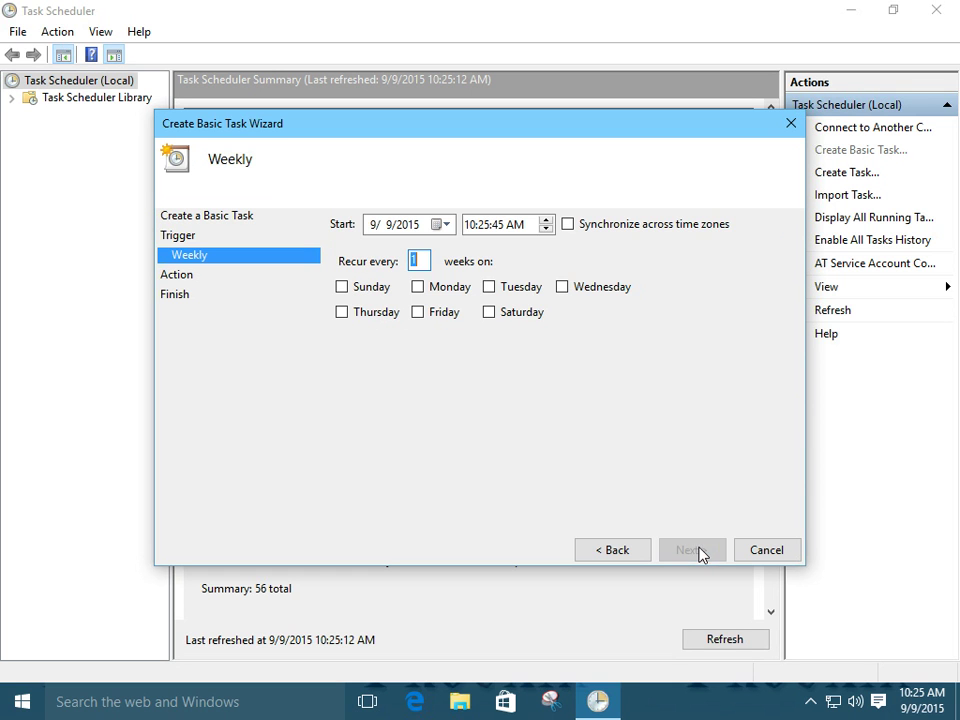
{"action": "left_click", "coordinate": [419, 312]}
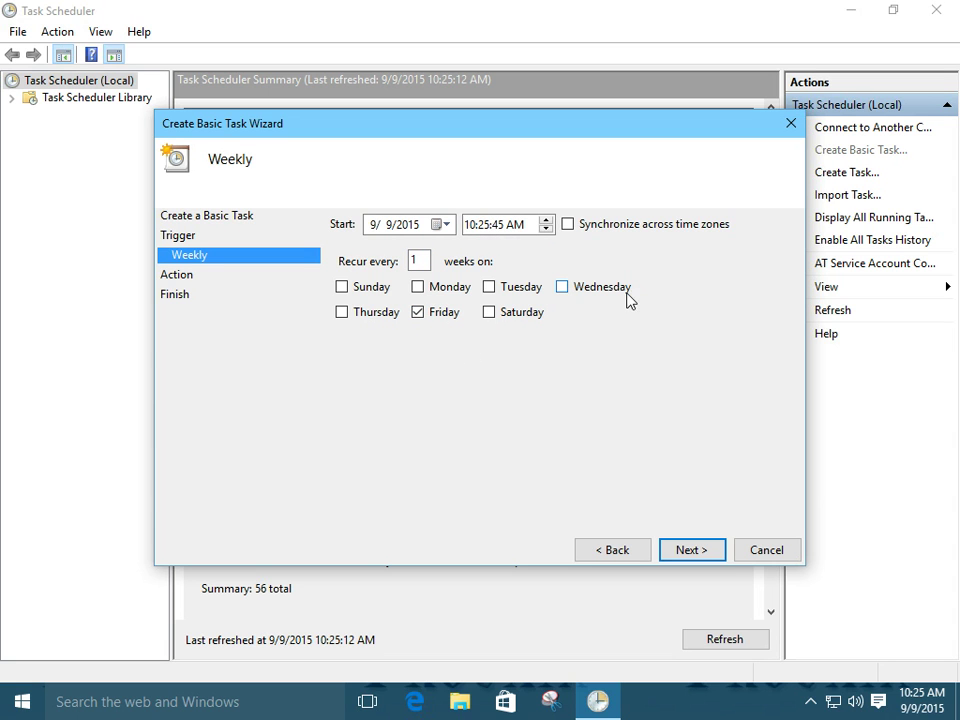
{"action": "left_click", "coordinate": [692, 552]}
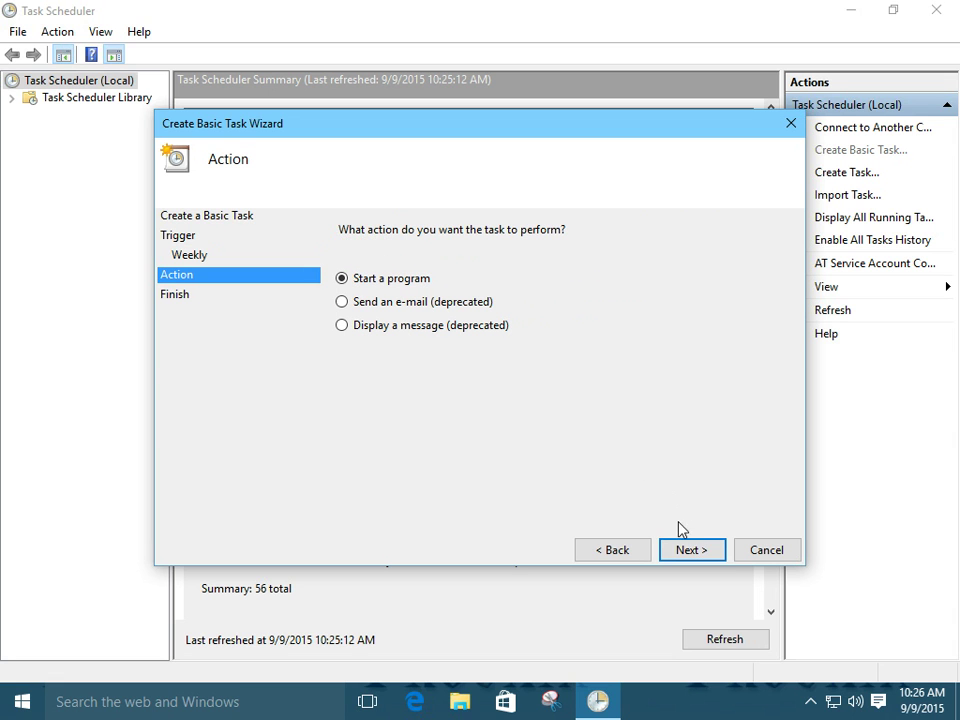
Step: Set the task's action to start C:\Windows\System32\cleanmgr.exe
{"action": "left_click", "coordinate": [687, 552]}
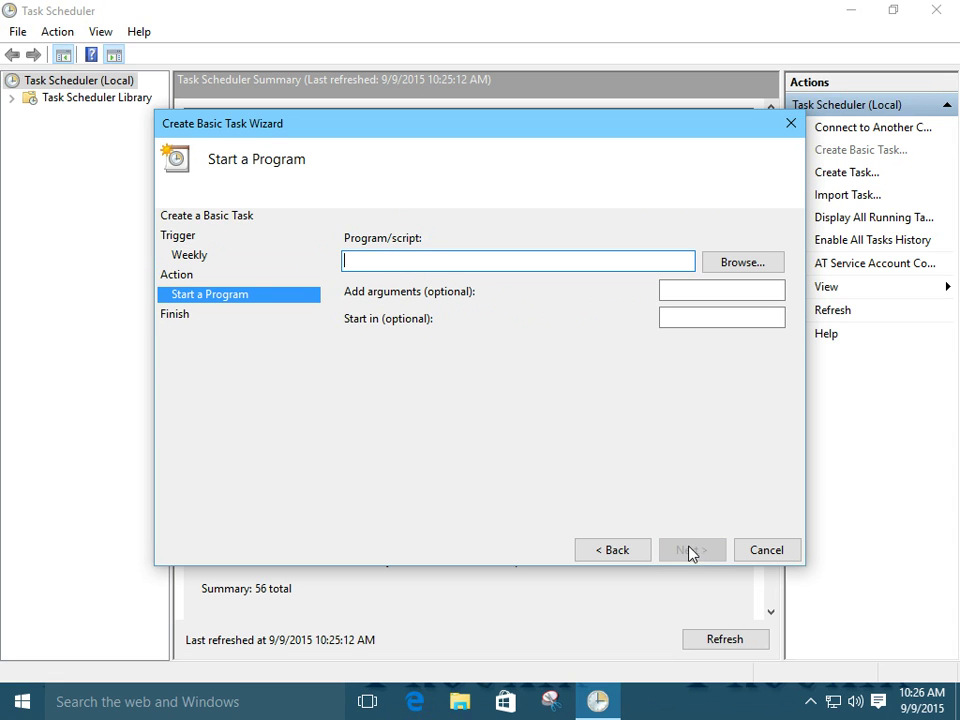
{"action": "left_click", "coordinate": [740, 263]}
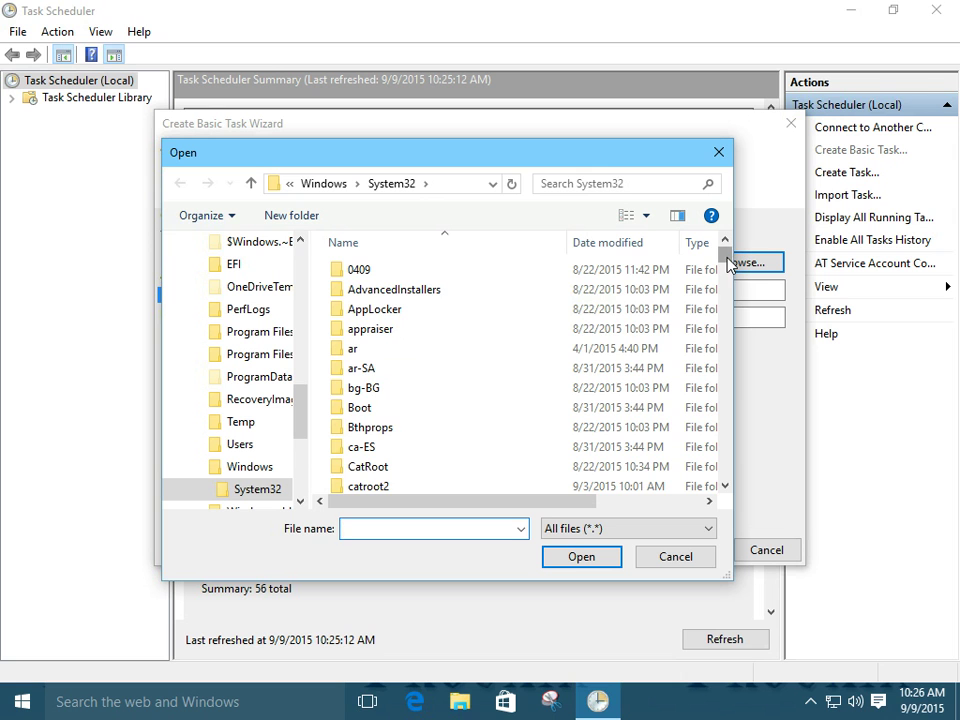
{"action": "left_click_drag", "start_coordinate": [730, 271], "coordinate": [731, 287]}
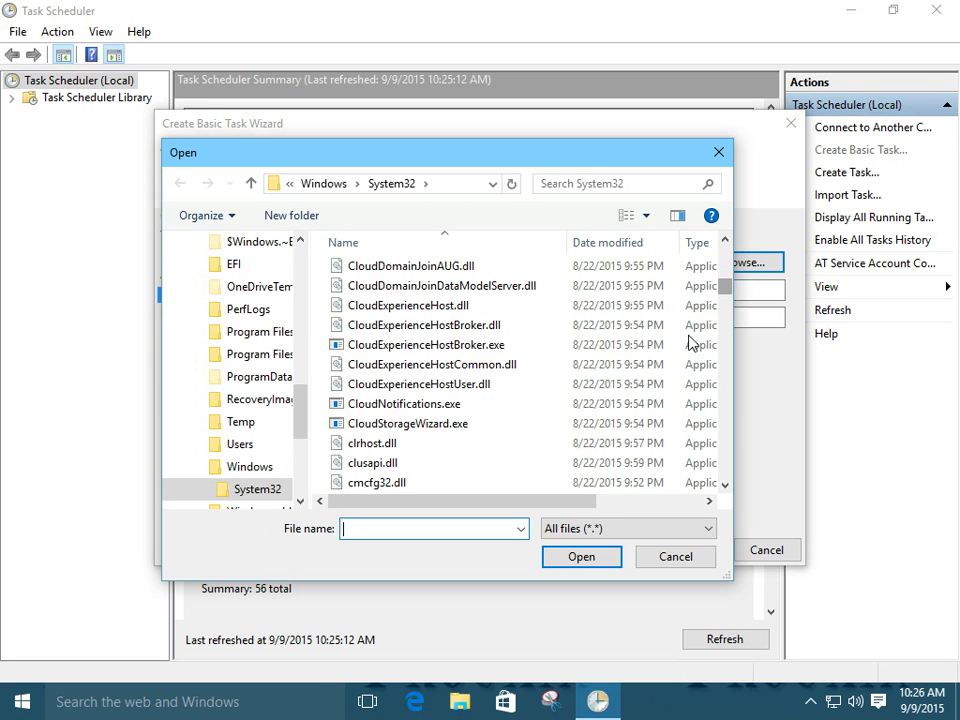
{"action": "scroll", "coordinate": [397, 400], "scroll_direction": "up", "scroll_amount": 4}
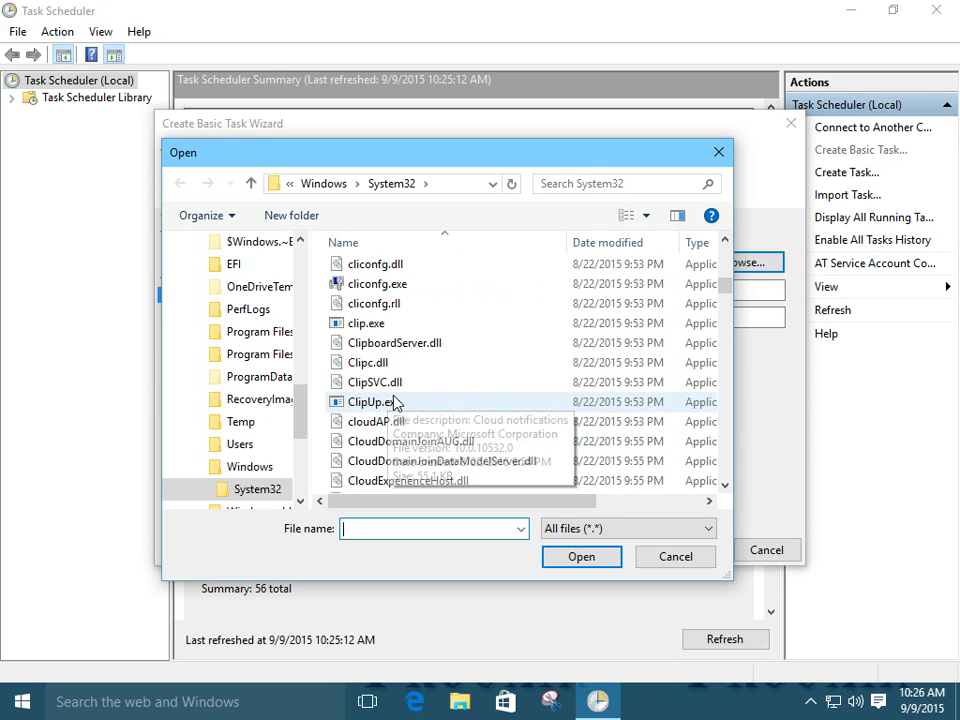
{"action": "left_click", "coordinate": [409, 285]}
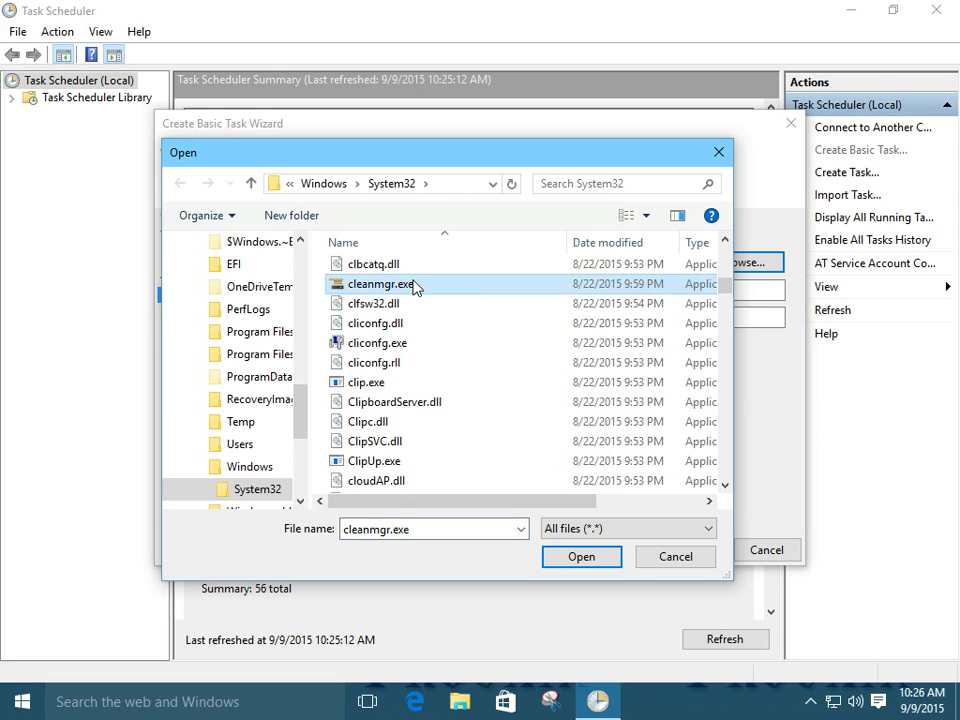
{"action": "left_click", "coordinate": [581, 557]}
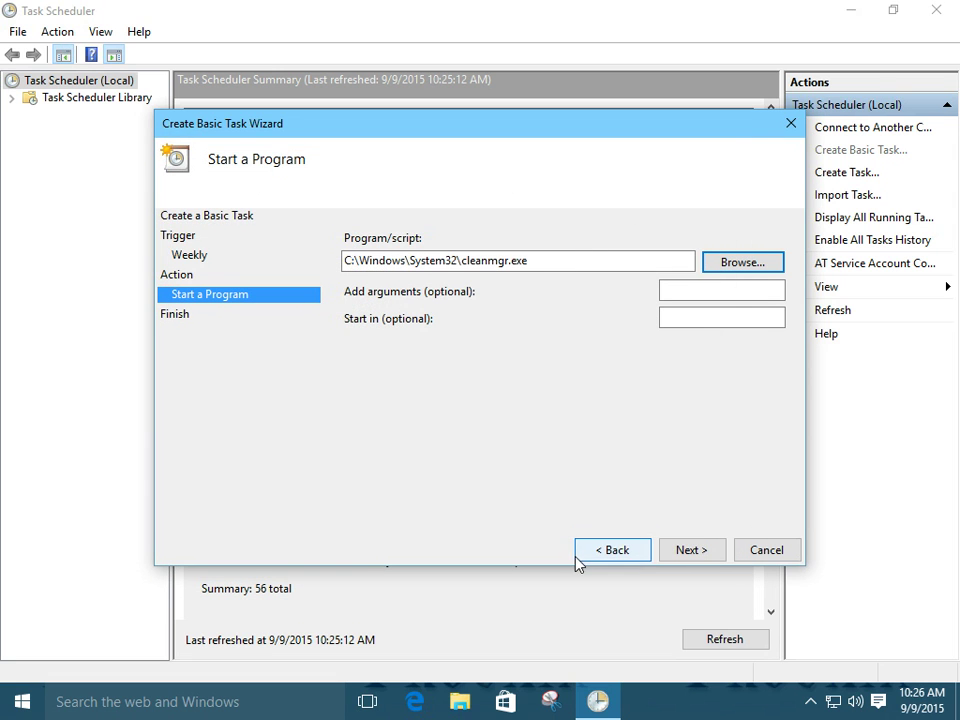
Step: Add /sagerun:1 as the program's argument and reach the wizard summary
{"action": "left_click", "coordinate": [720, 291]}
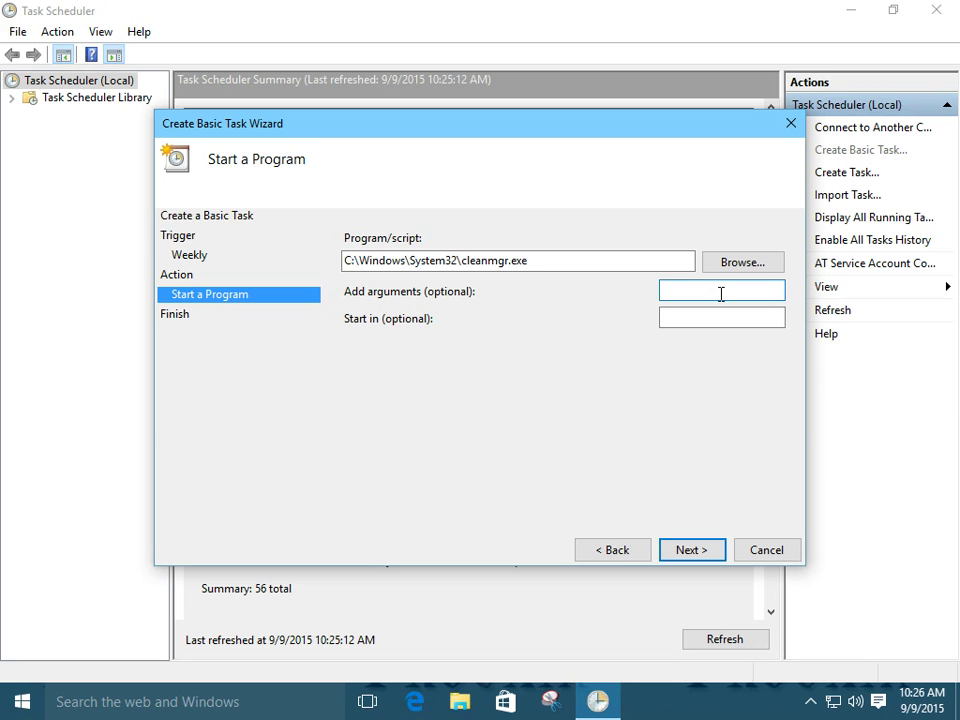
{"action": "type", "text": "/sagerun:1"}
{"action": "left_click", "coordinate": [689, 550]}
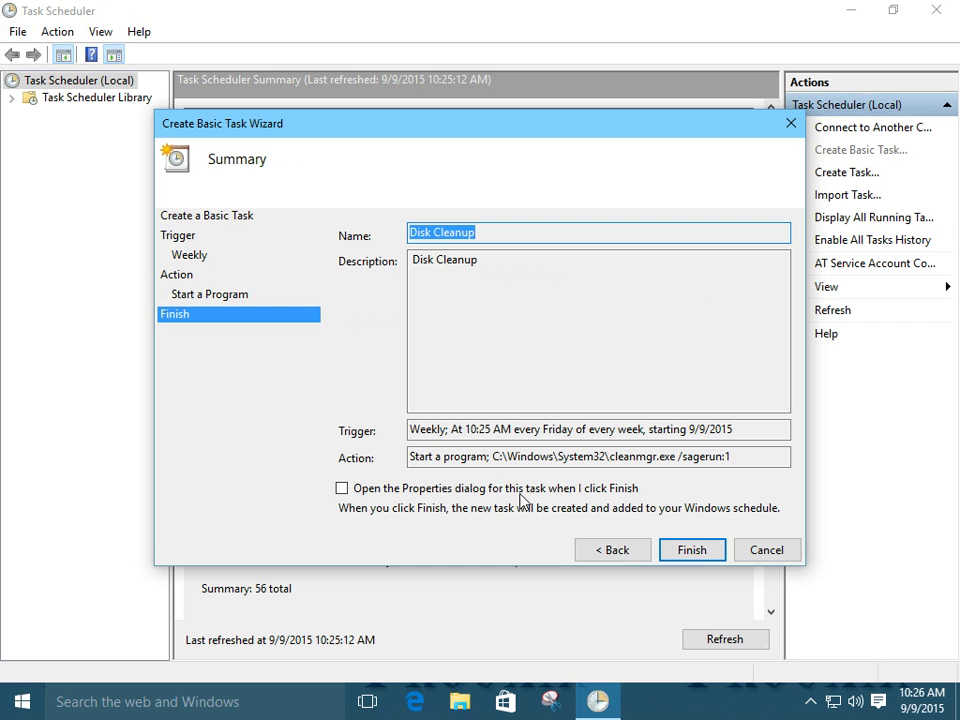
Step: Finish creating the task and select Disk Cleanup in the Task Scheduler Library
{"action": "left_click", "coordinate": [690, 552]}
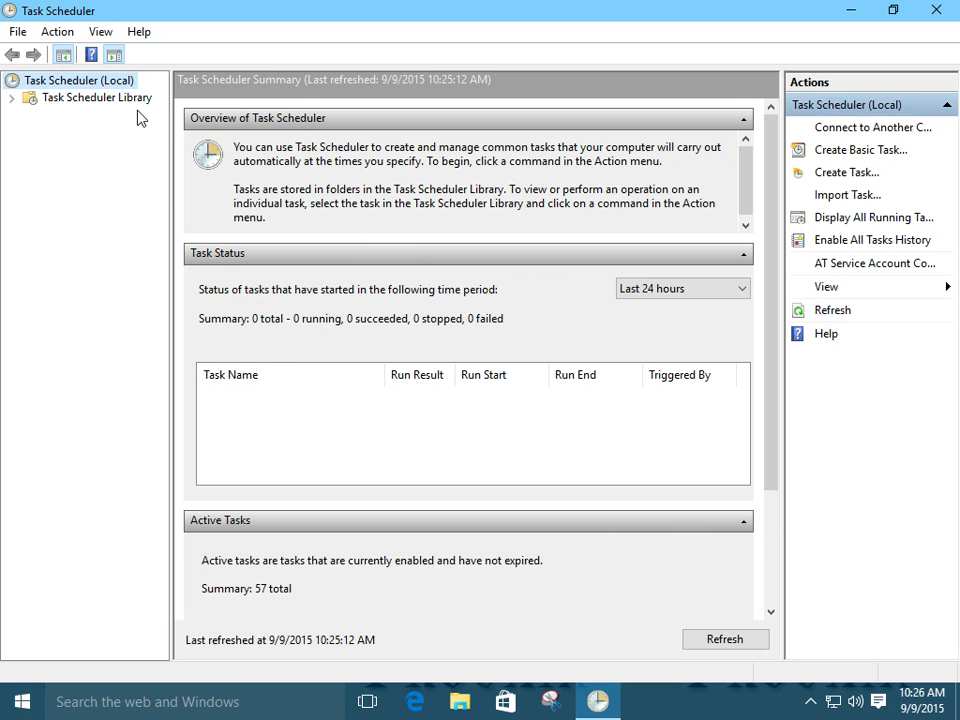
{"action": "left_click", "coordinate": [57, 101]}
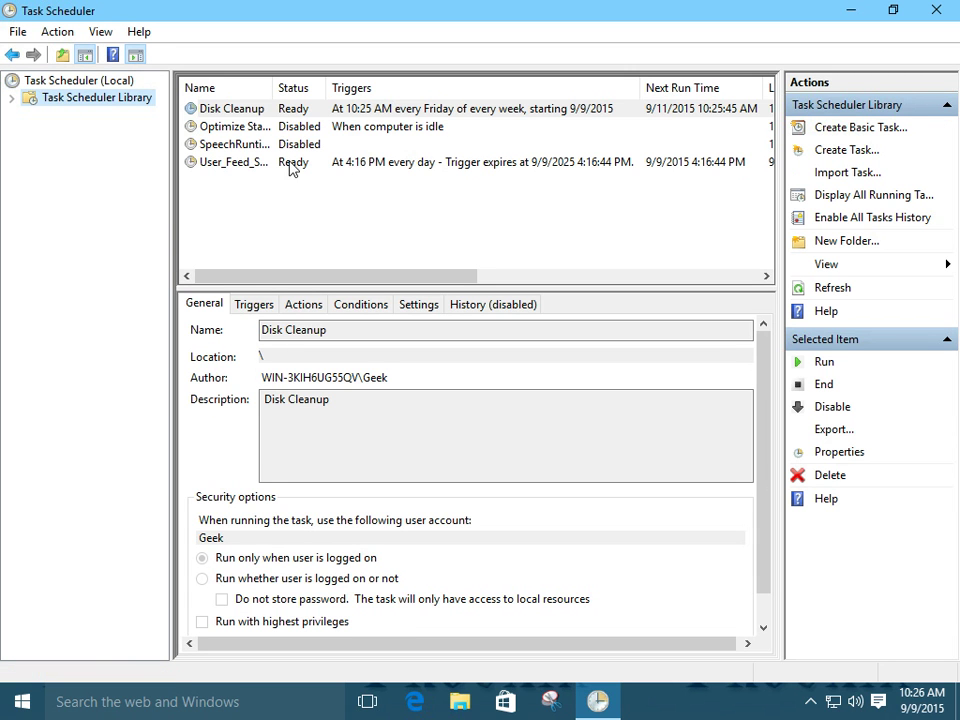
{"action": "left_click", "coordinate": [245, 112]}
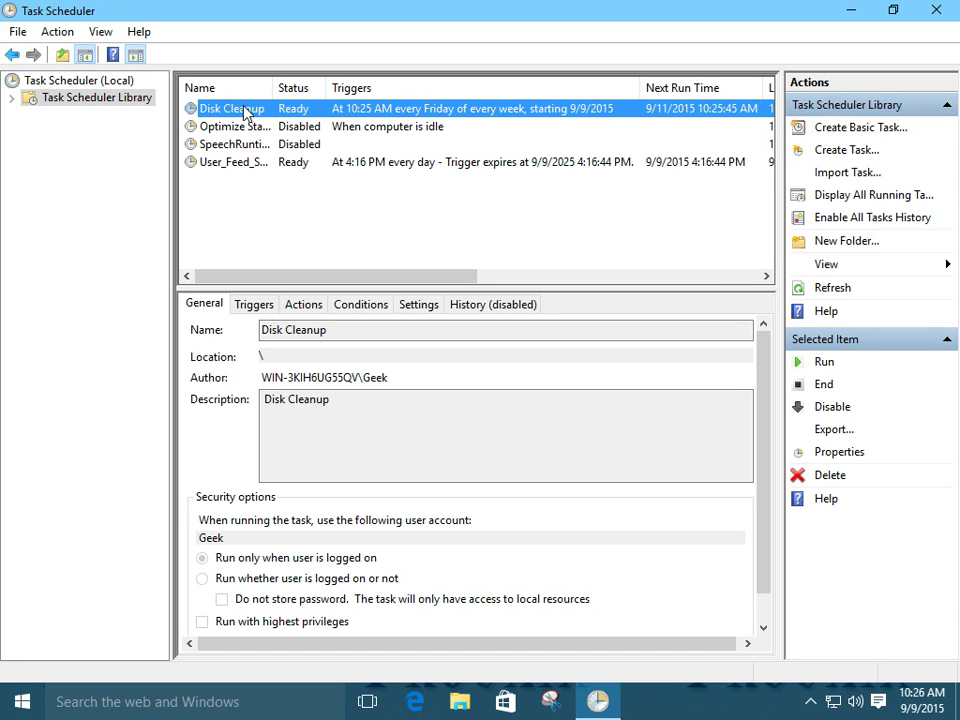
Step: Run the Disk Cleanup task now so its status shows Running
{"action": "right_click", "coordinate": [245, 112]}
{"action": "left_click", "coordinate": [287, 117]}
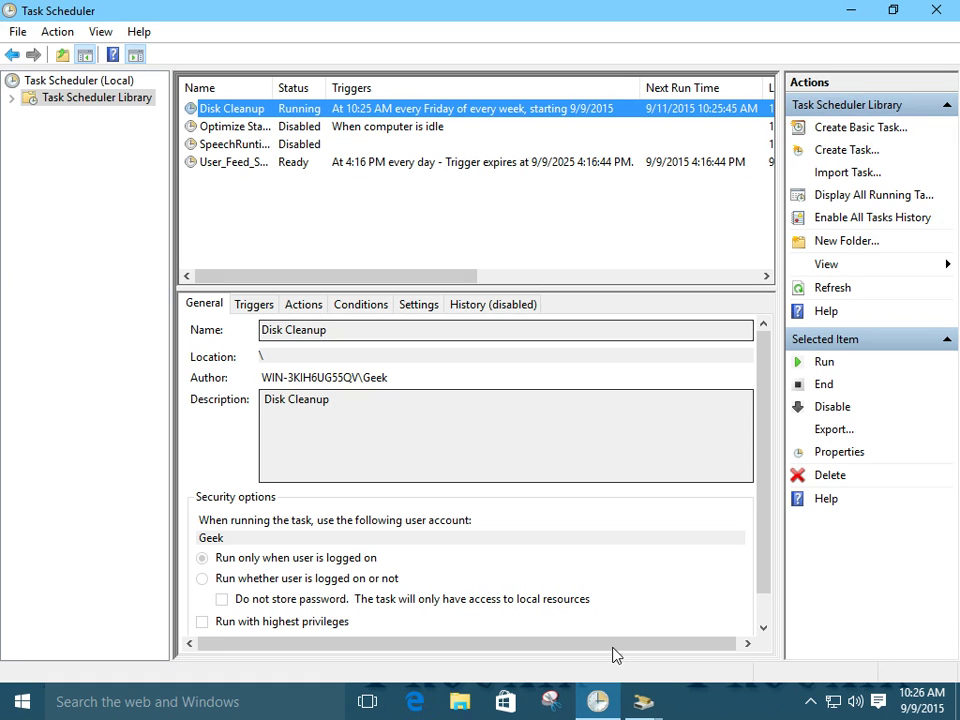
{"action": "left_click", "coordinate": [640, 704]}
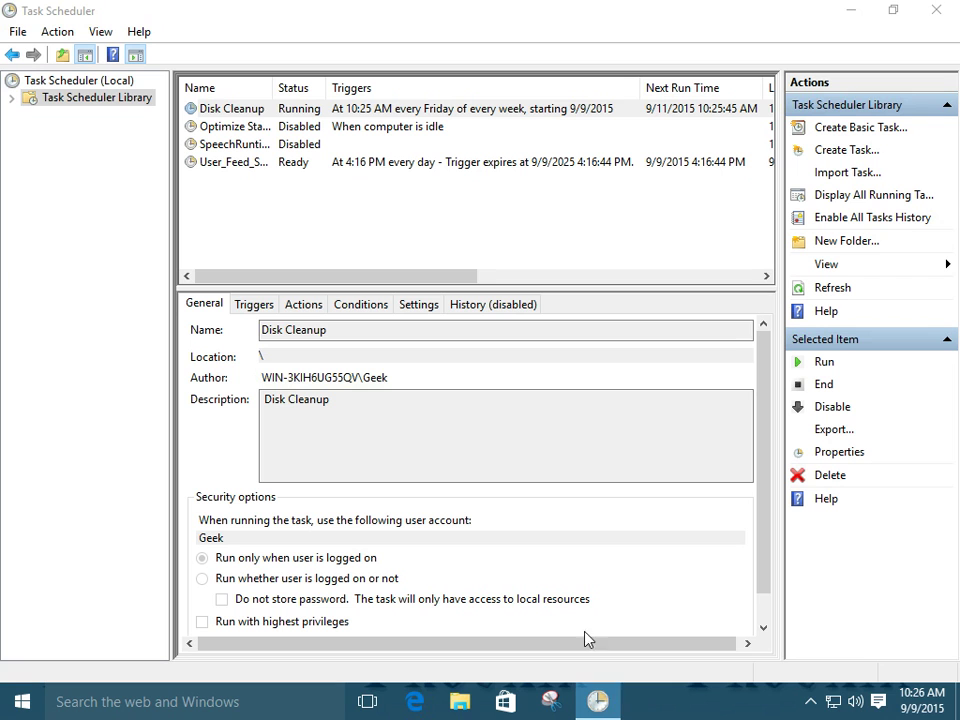
{"action": "left_click", "coordinate": [284, 108]}
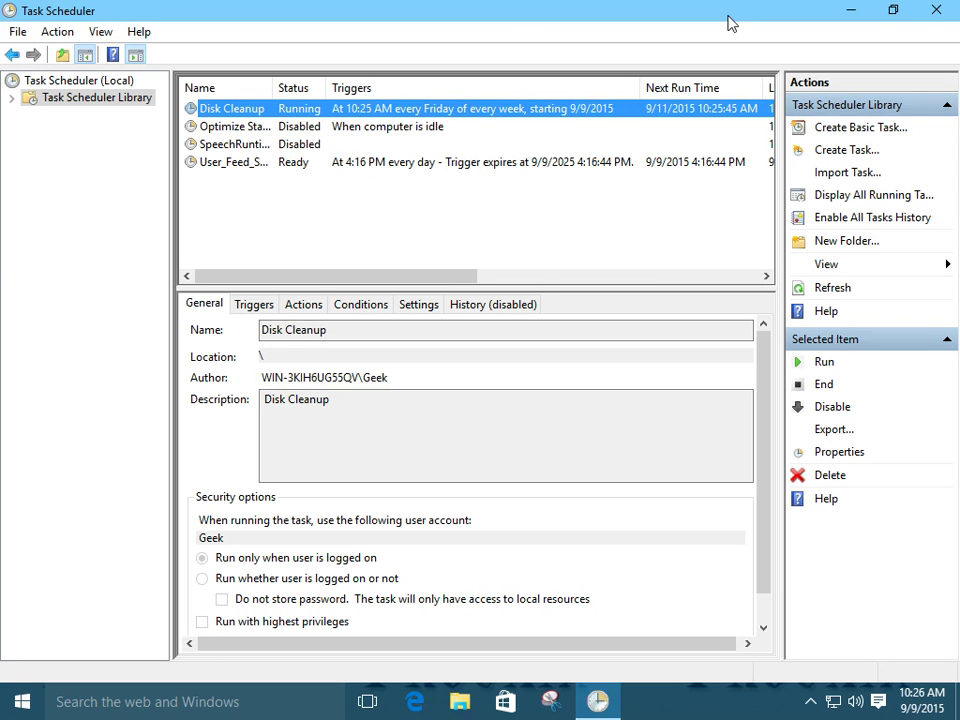
{"action": "left_click", "coordinate": [866, 14]}
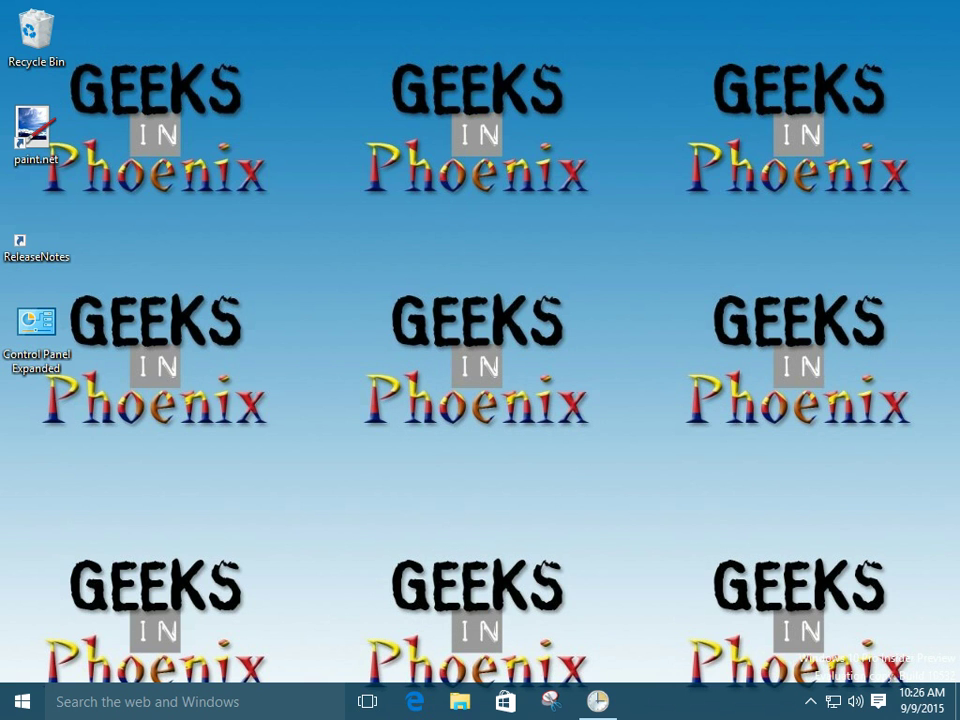
{"action": "left_click", "coordinate": [598, 704]}
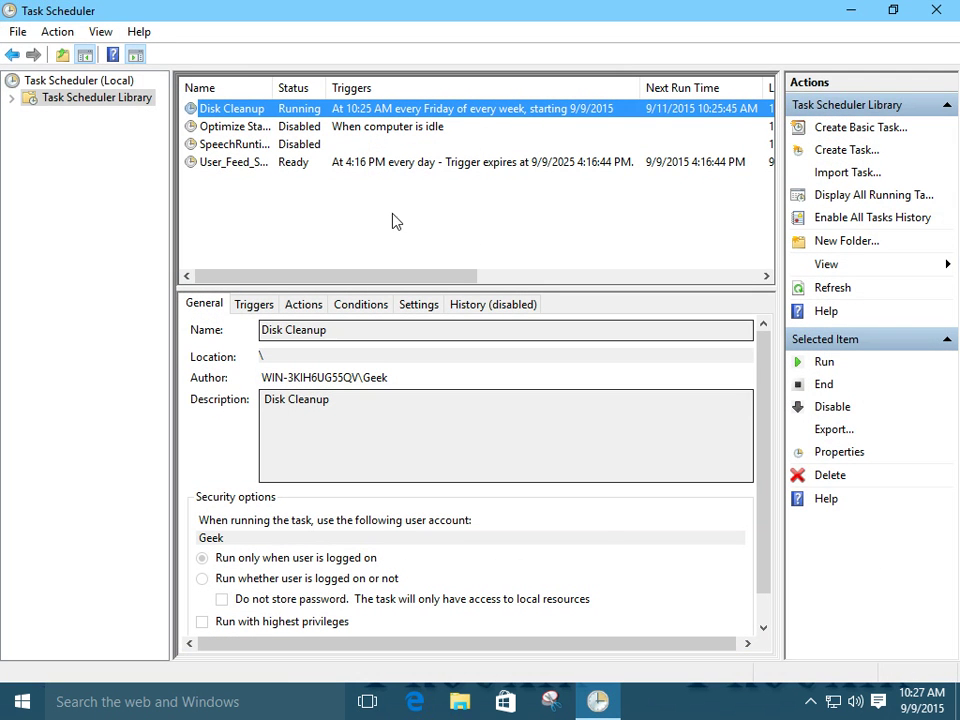